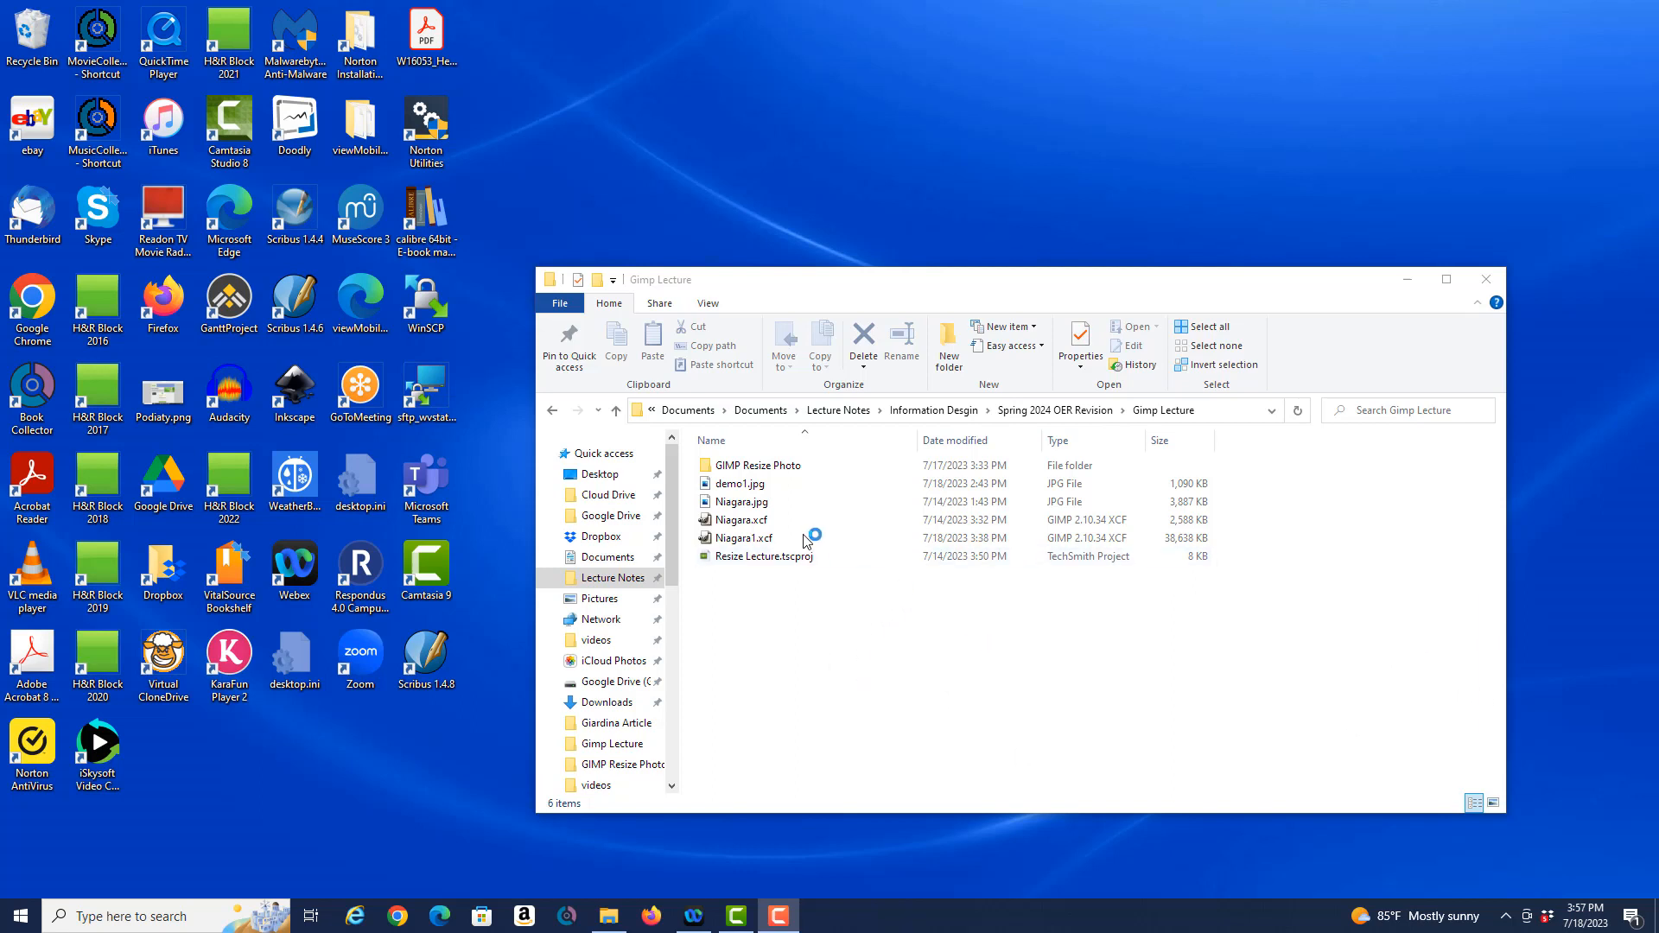
# Open Niagara.jpg from the Gimp Lecture folder in GIMP and convert it to the built-in sRGB color profile
pyautogui.doubleClick(734, 507)
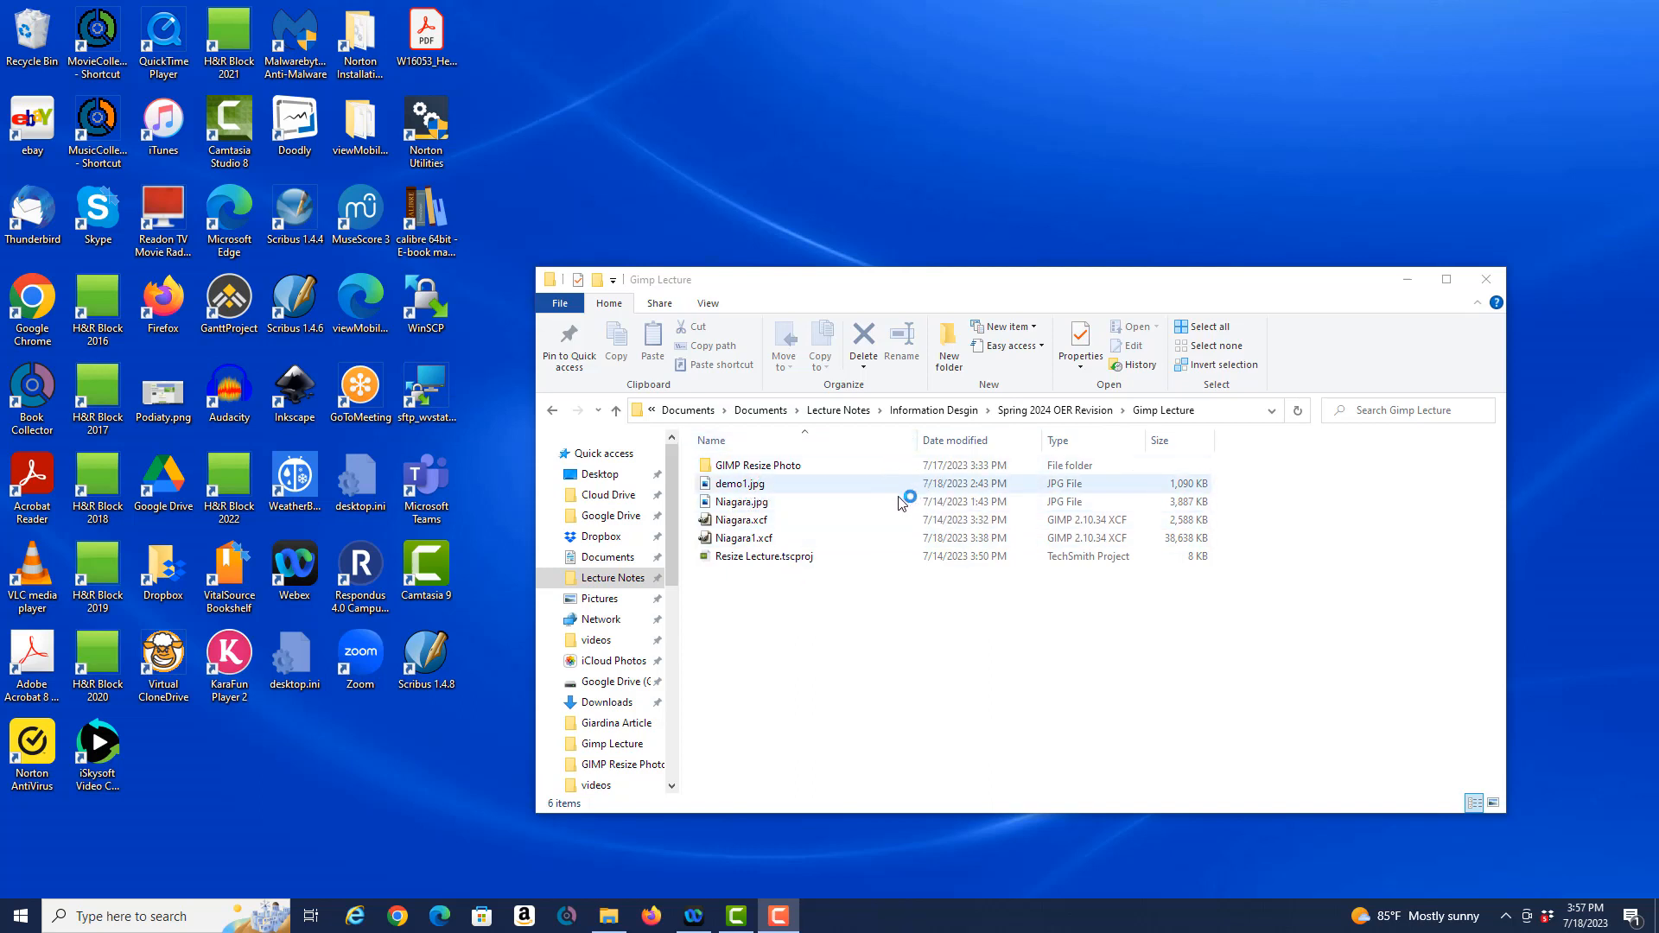
pyautogui.doubleClick(740, 503)
pyautogui.rightClick(751, 502)
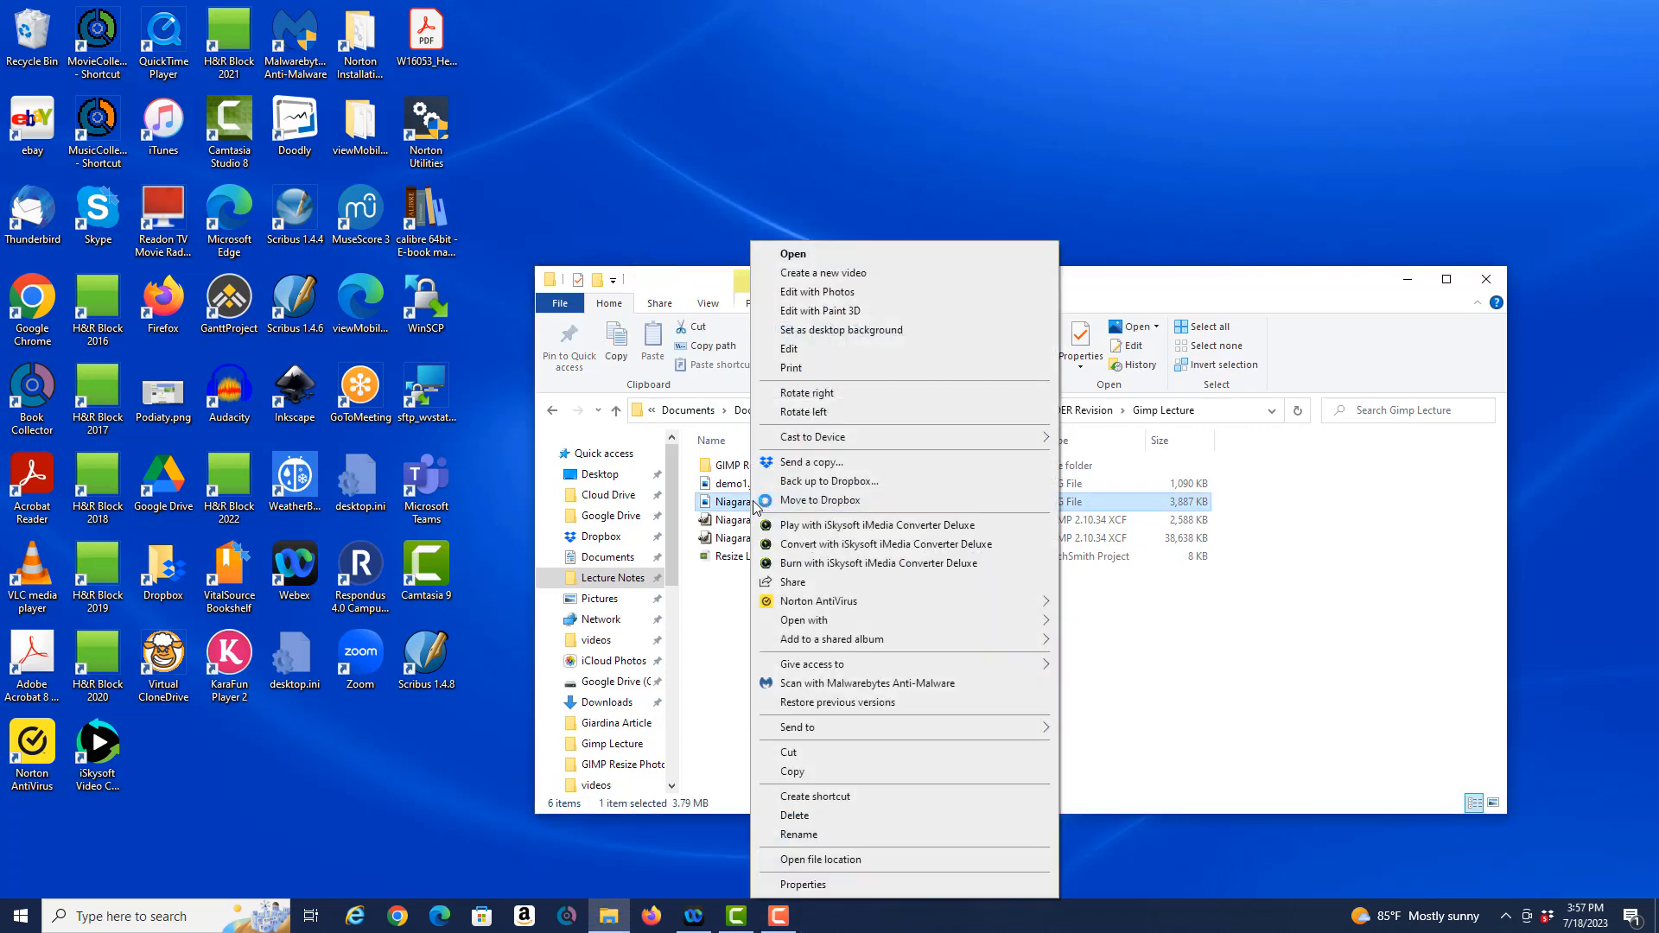
pyautogui.moveTo(825, 624)
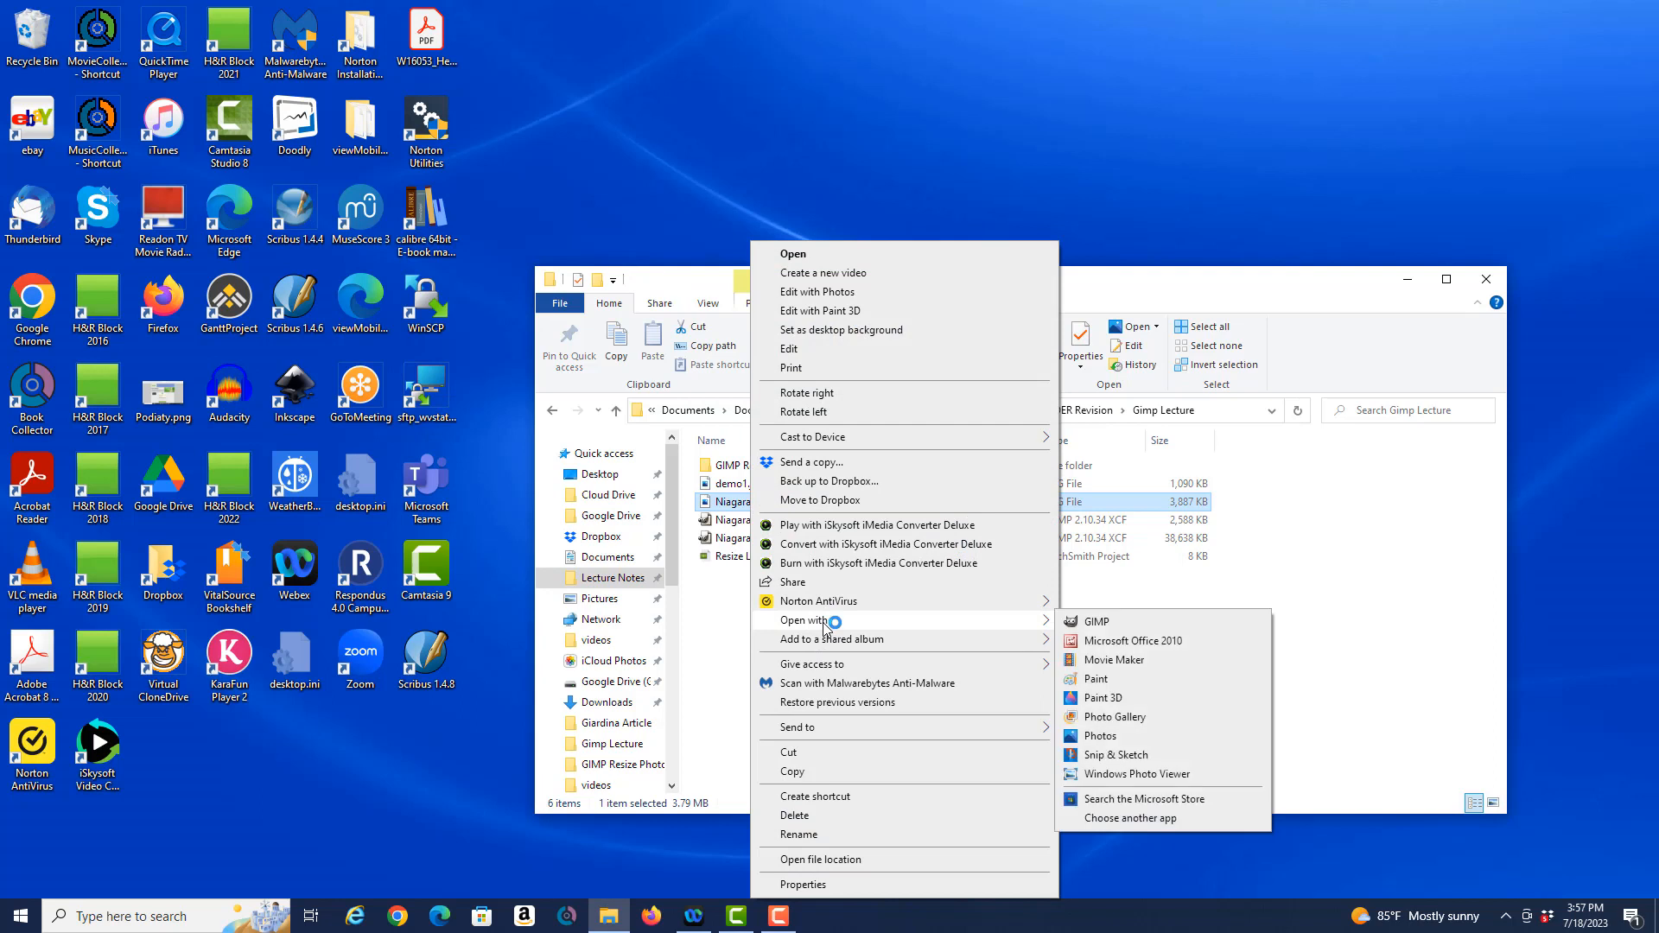
pyautogui.click(1099, 624)
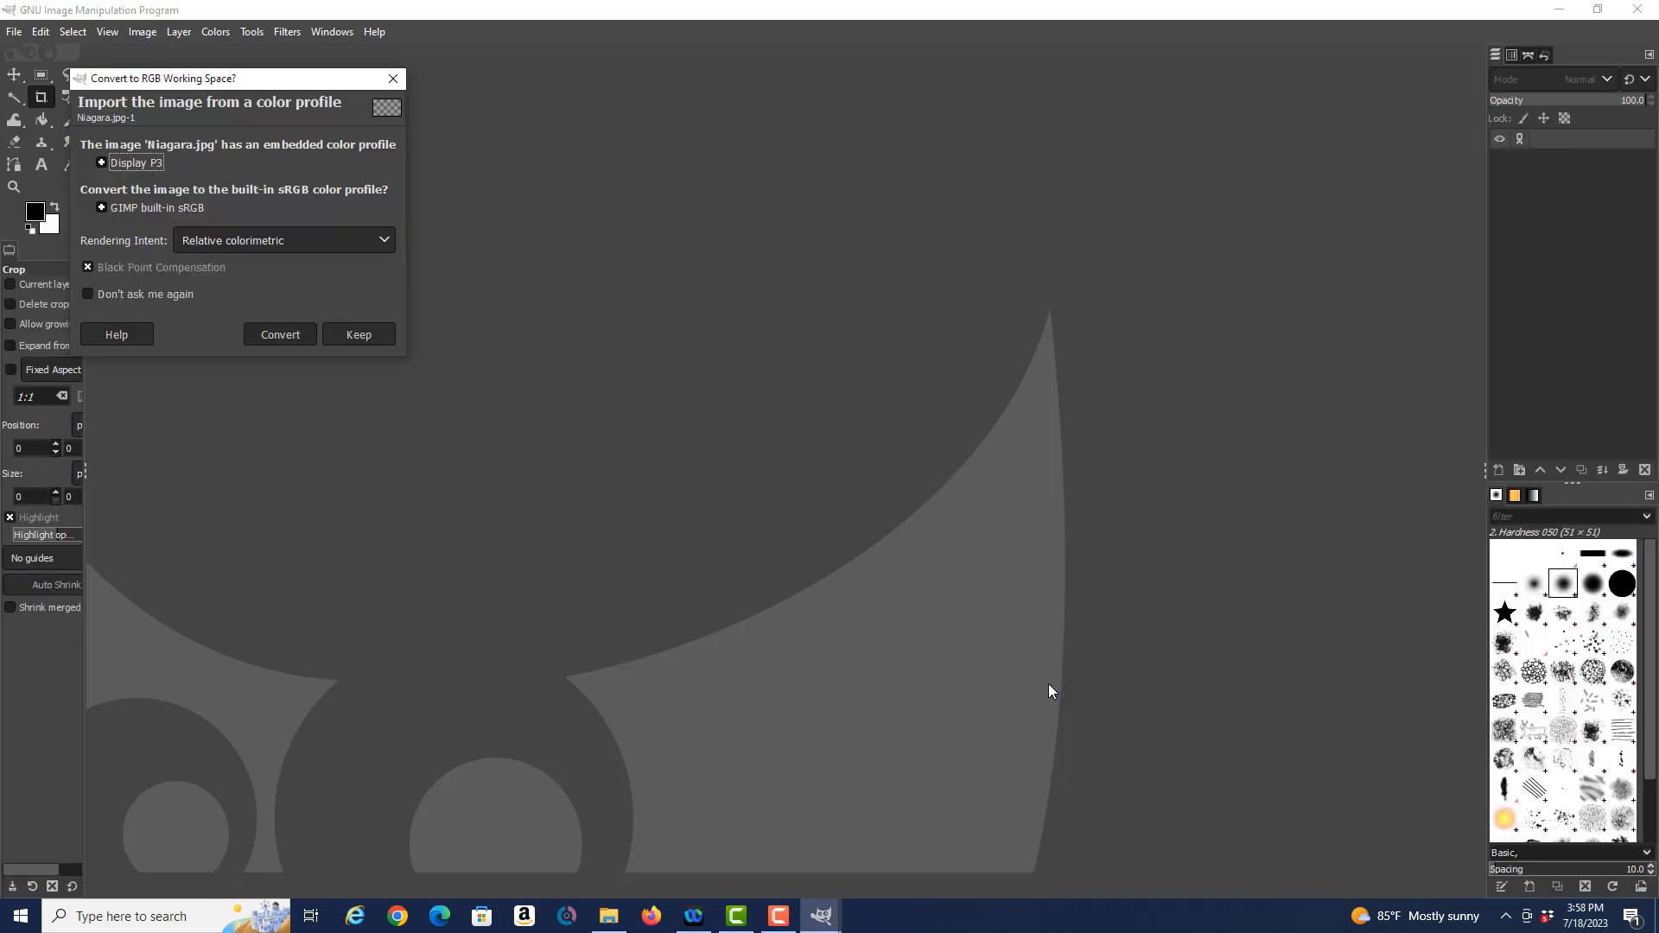
pyautogui.click(273, 339)
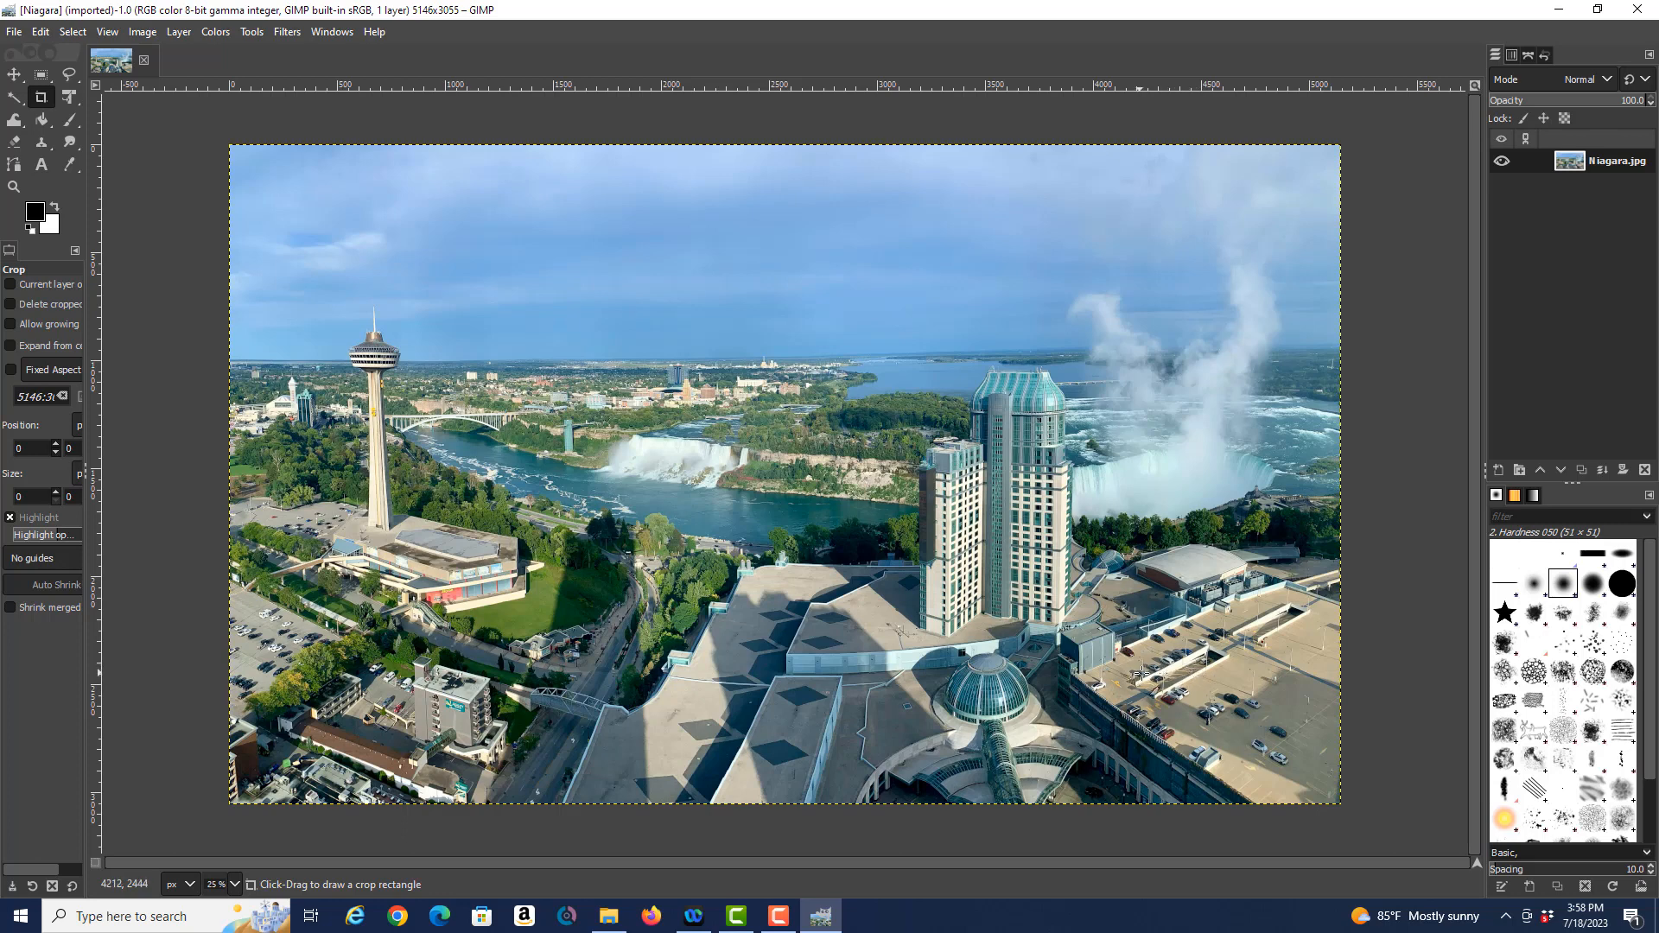
pyautogui.click(104, 32)
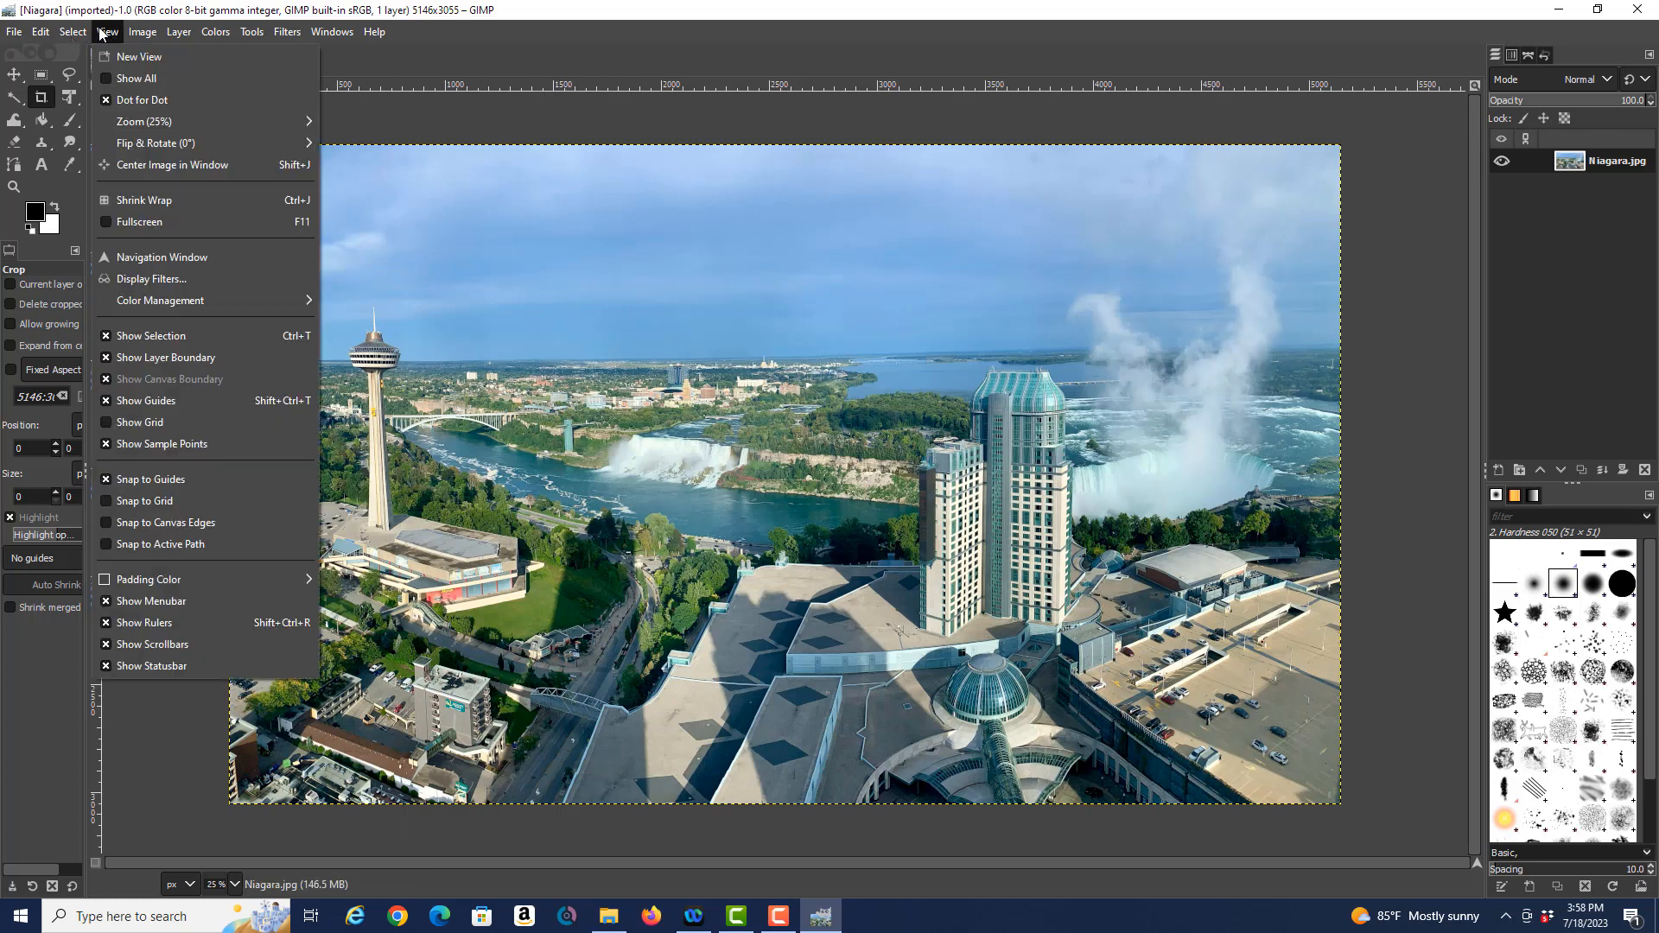
pyautogui.moveTo(156, 126)
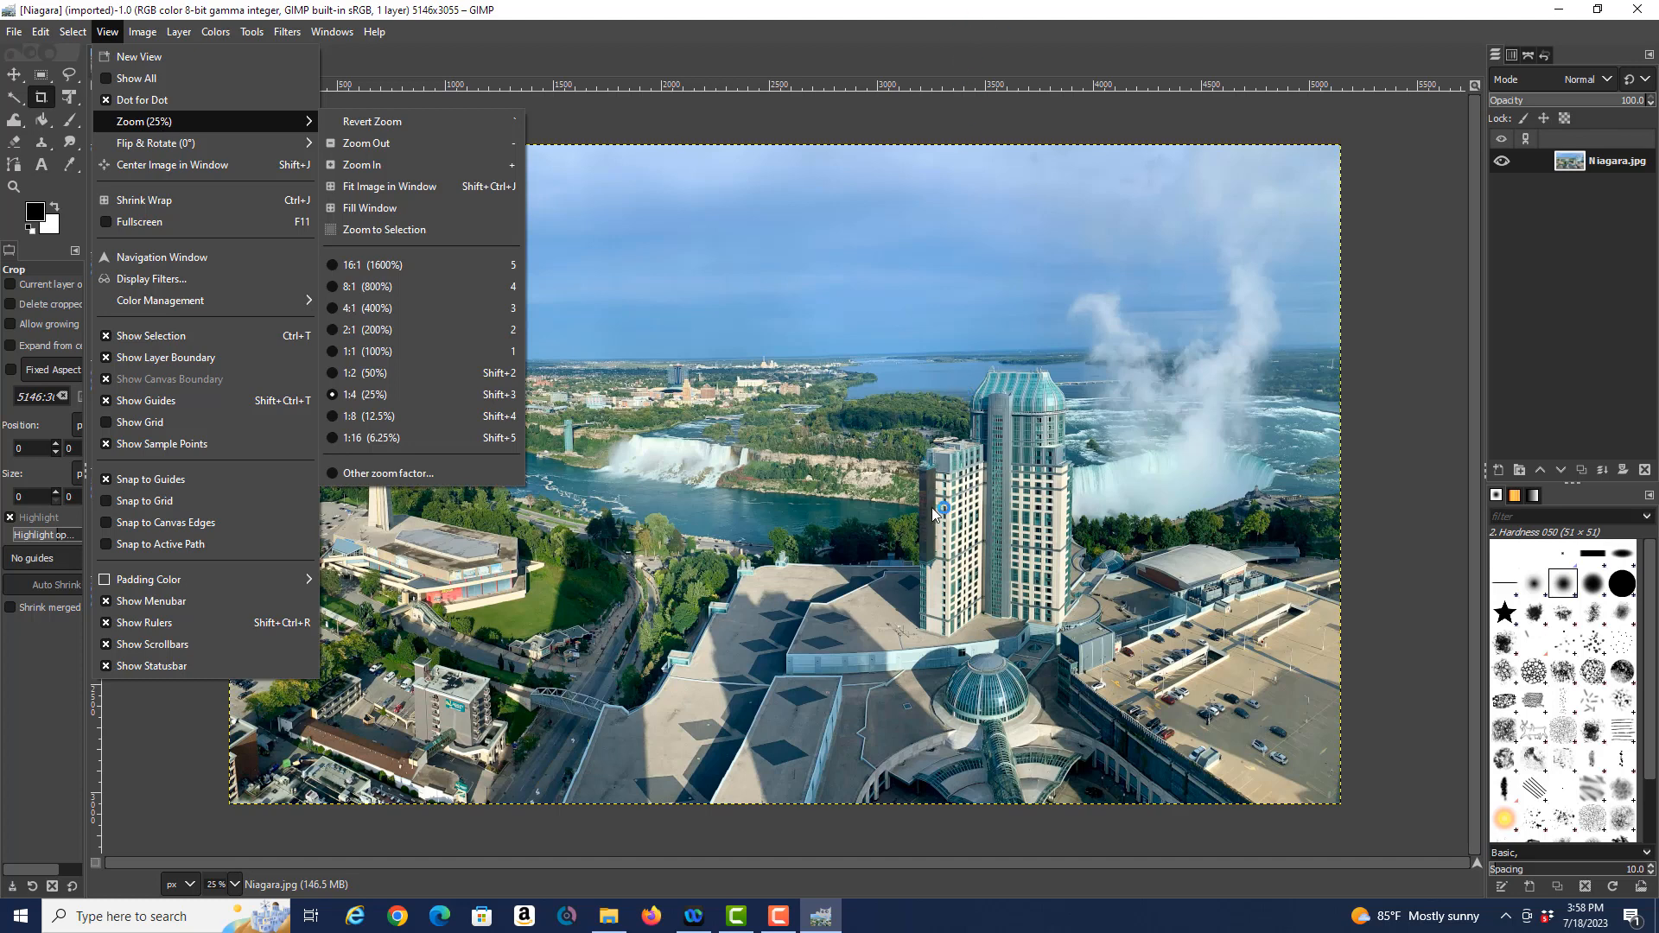
pyautogui.click(825, 34)
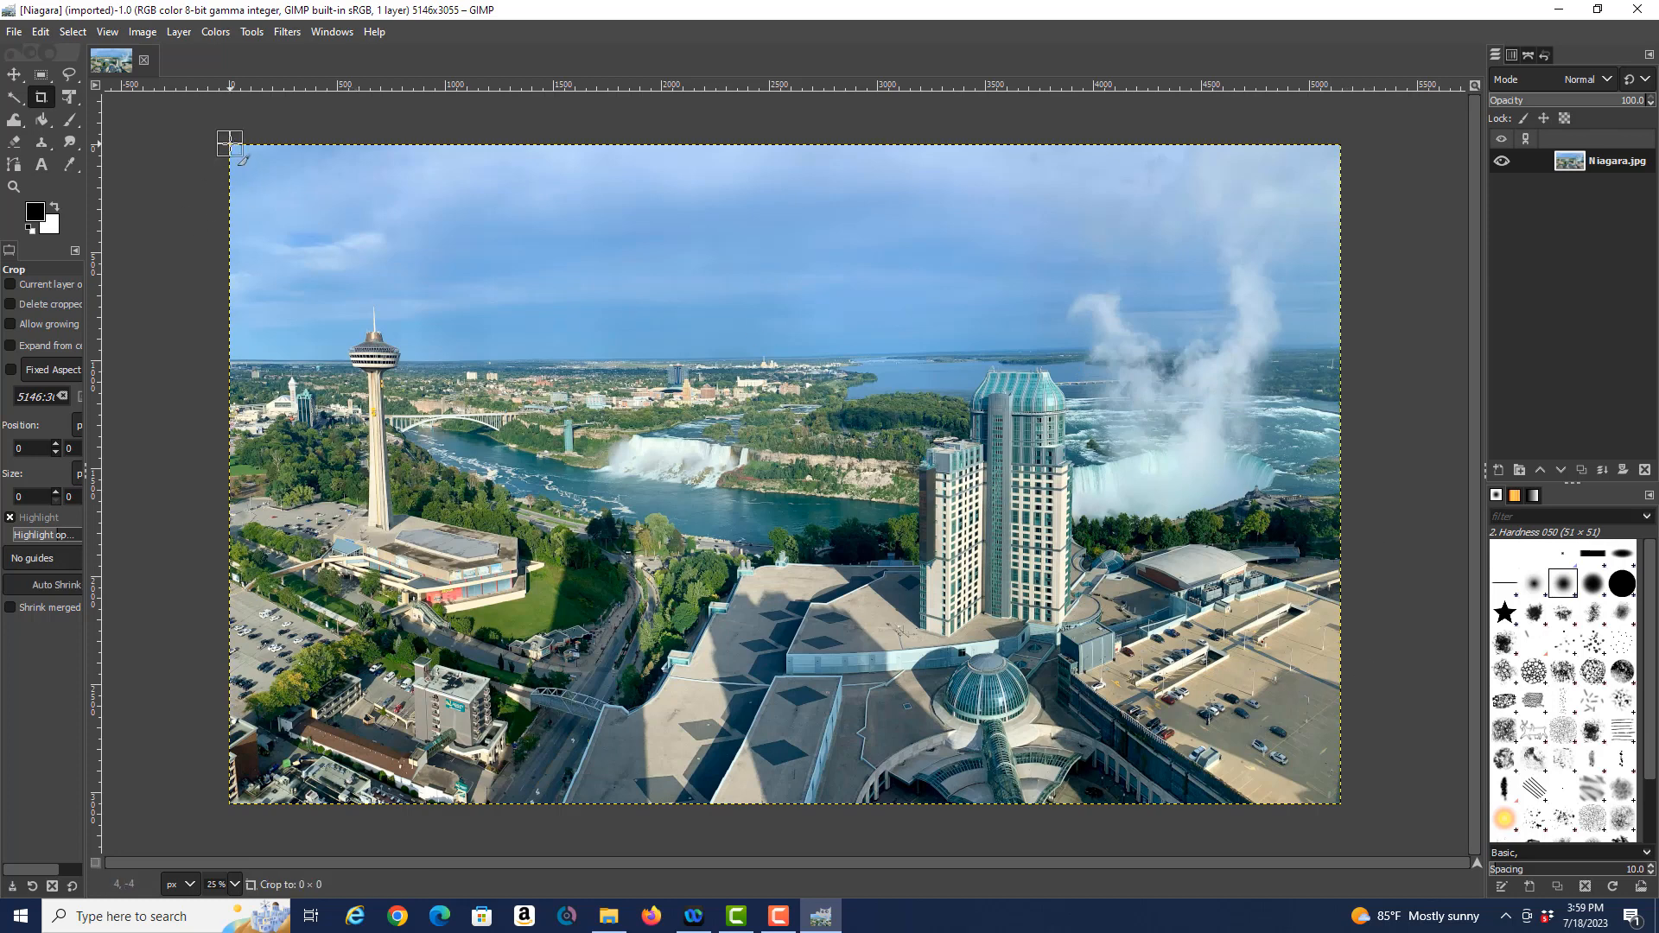
# Crop the photo to its upper-left area with the tower and the smaller falls, about 2444 × 1740 px
pyautogui.moveTo(231, 145); pyautogui.dragTo(777, 833)
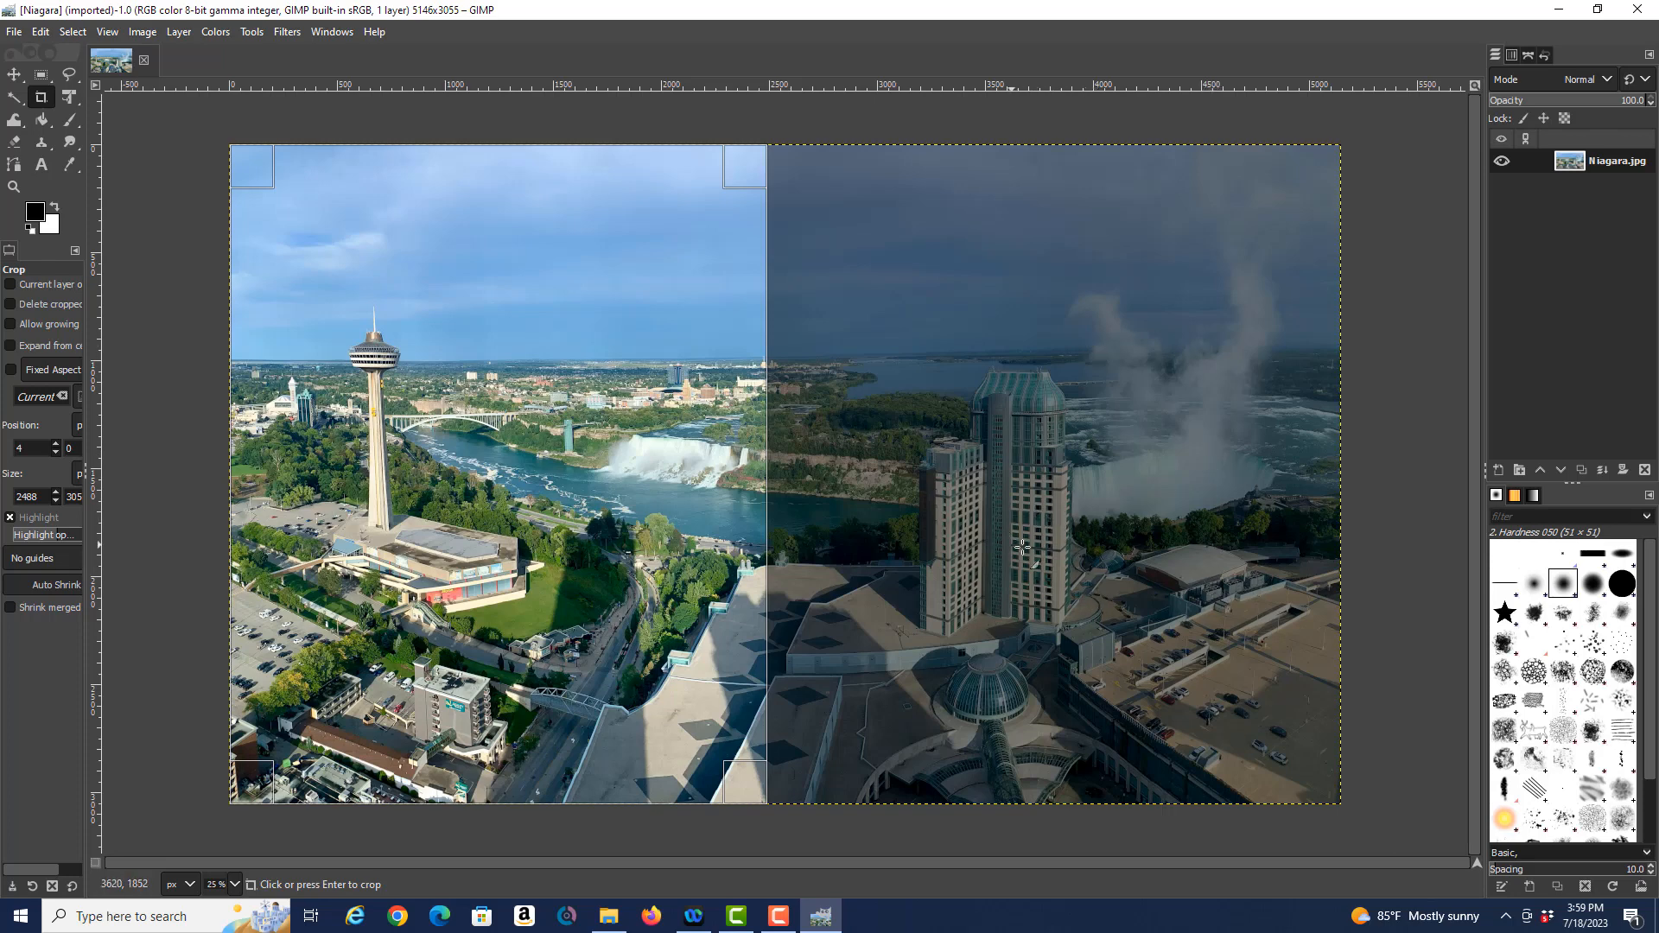
pyautogui.click(1047, 493)
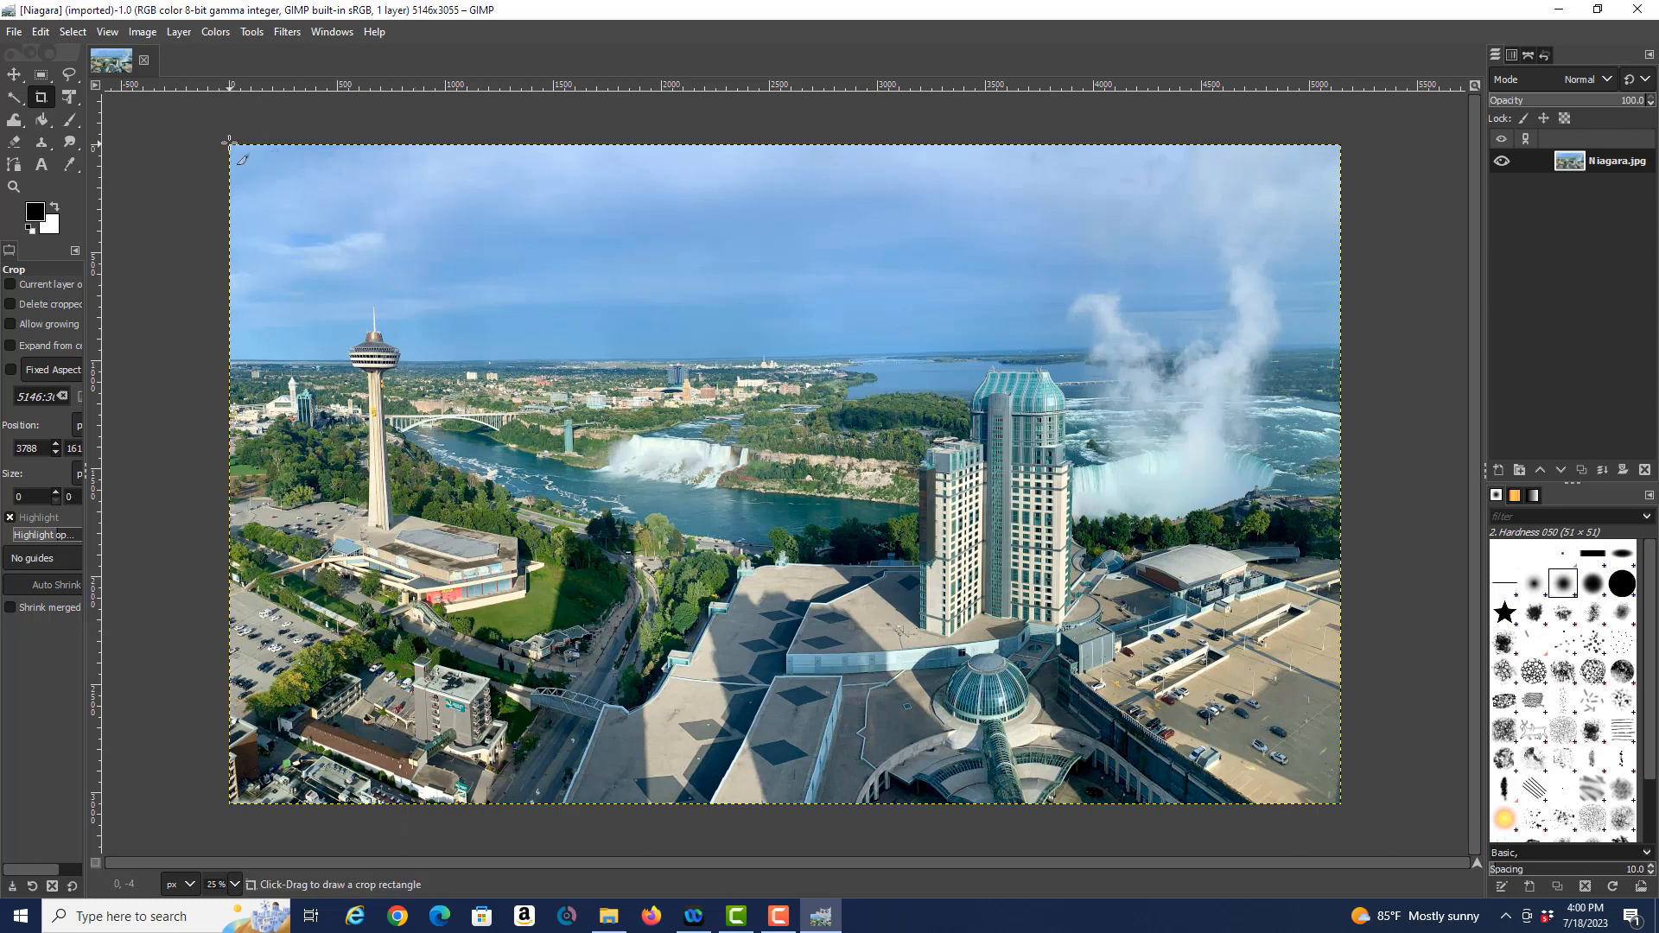
pyautogui.moveTo(233, 145); pyautogui.dragTo(758, 520)
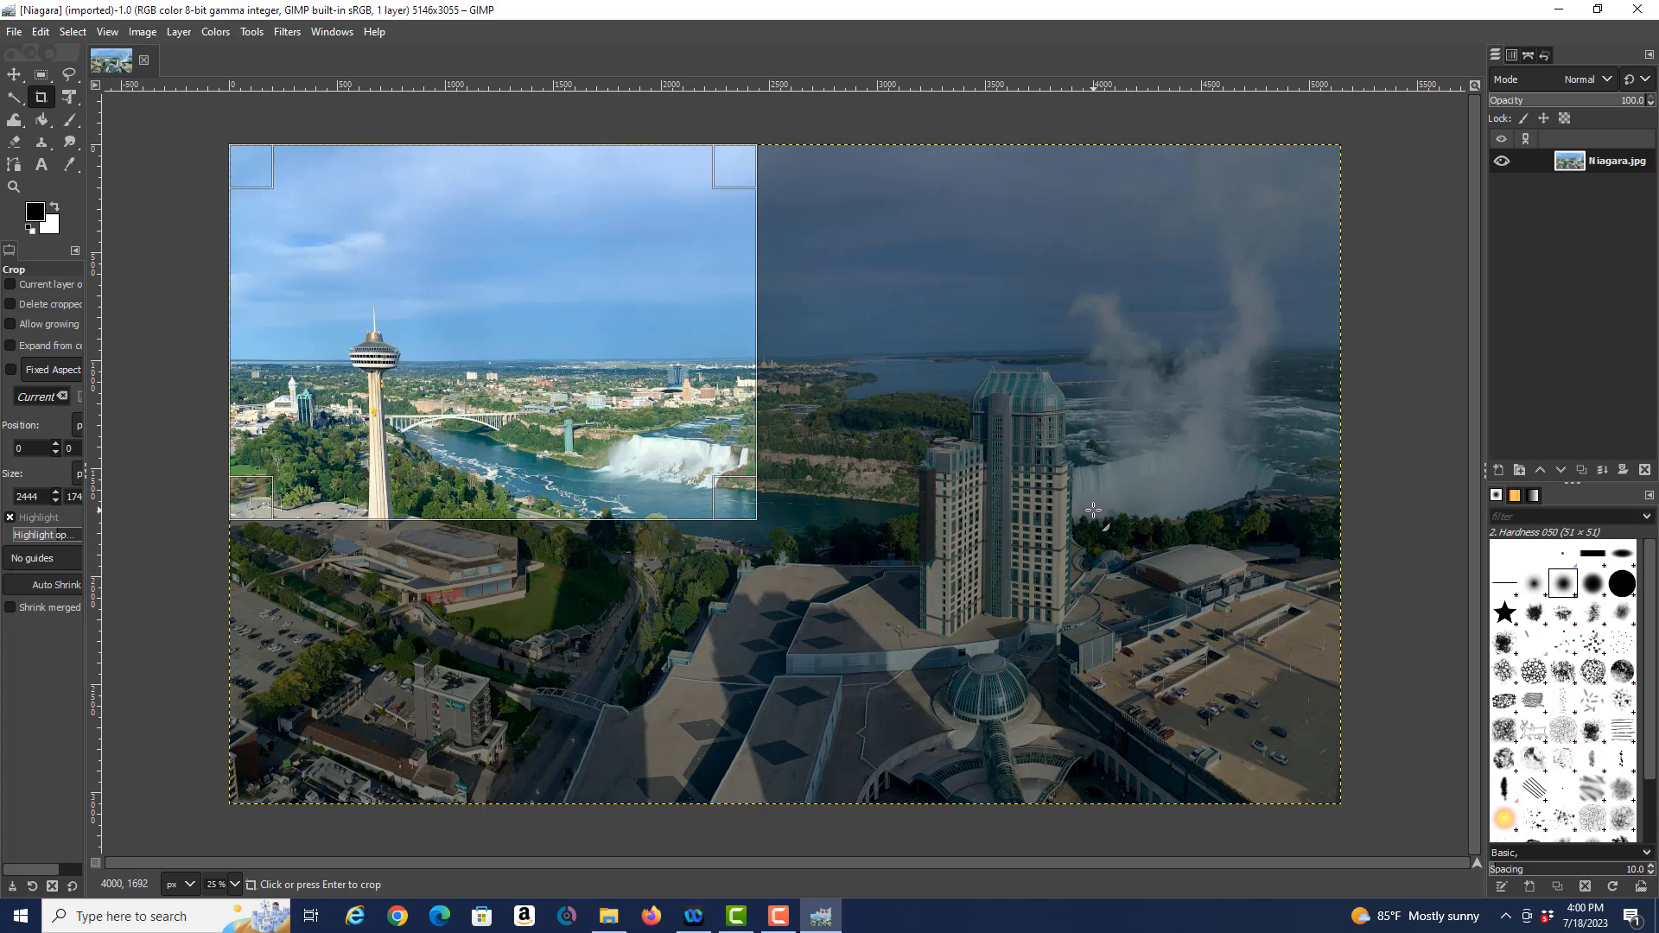
pyautogui.press('Return')
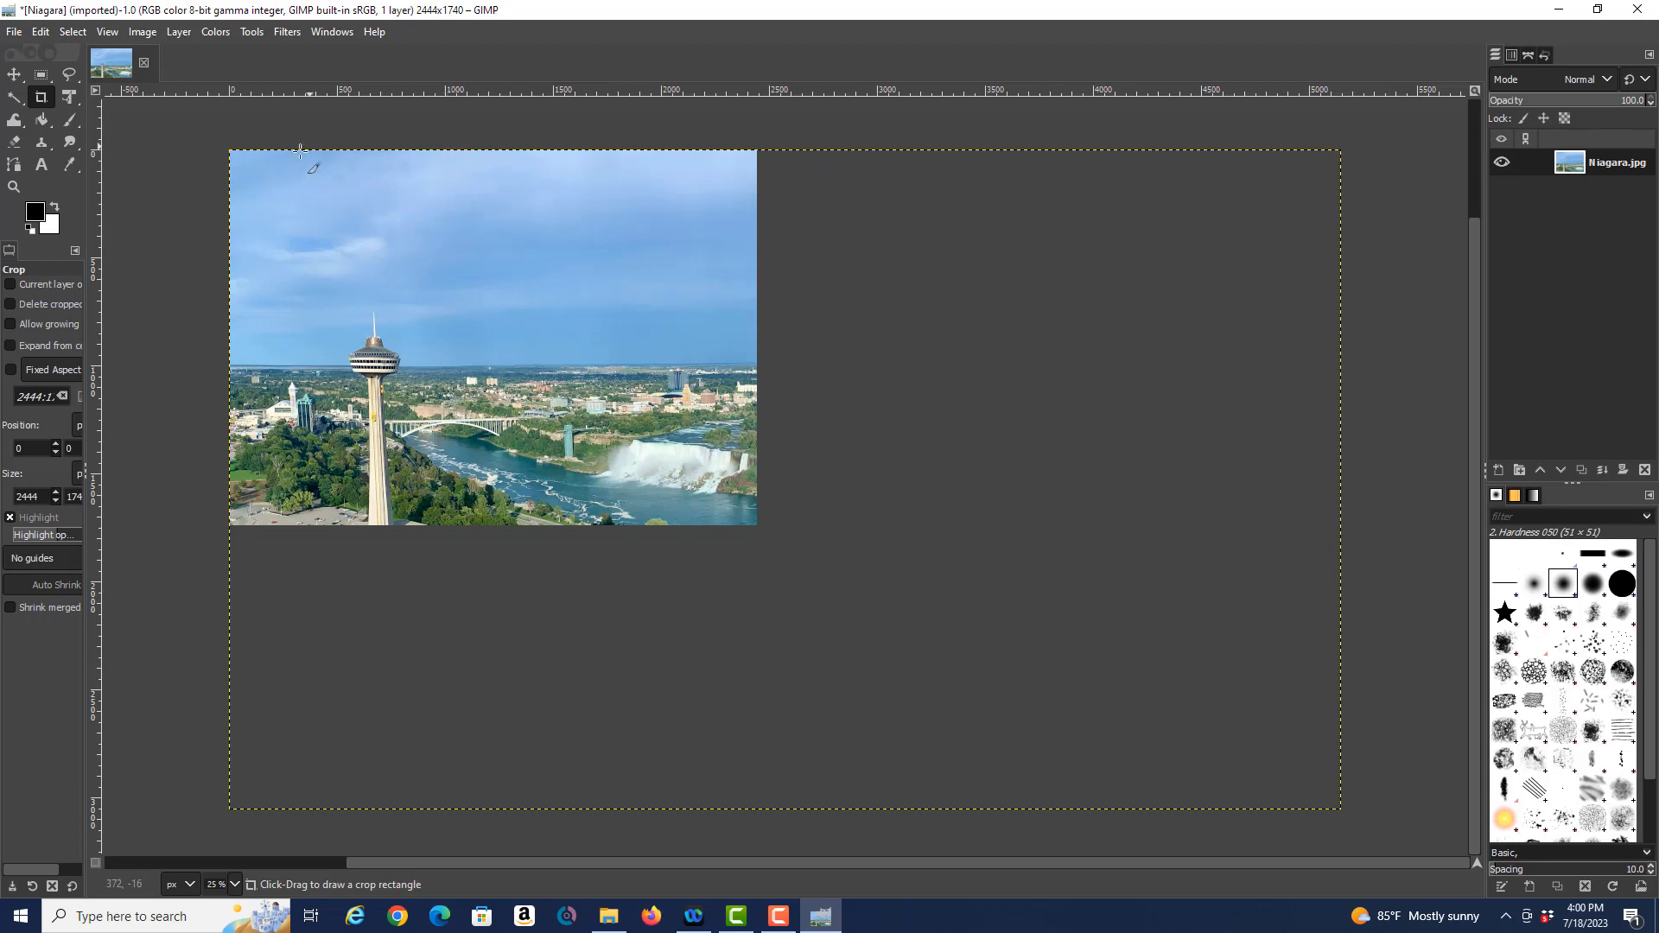
# Crop the tower off the left side of the photo, keeping the right-hand area of about 1272 × 1700 px
pyautogui.moveTo(479, 153); pyautogui.dragTo(753, 516)
pyautogui.moveTo(751, 522)
pyautogui.mouseDown()
pyautogui.moveTo(765, 529)
pyautogui.moveTo(755, 518)
pyautogui.mouseUp()
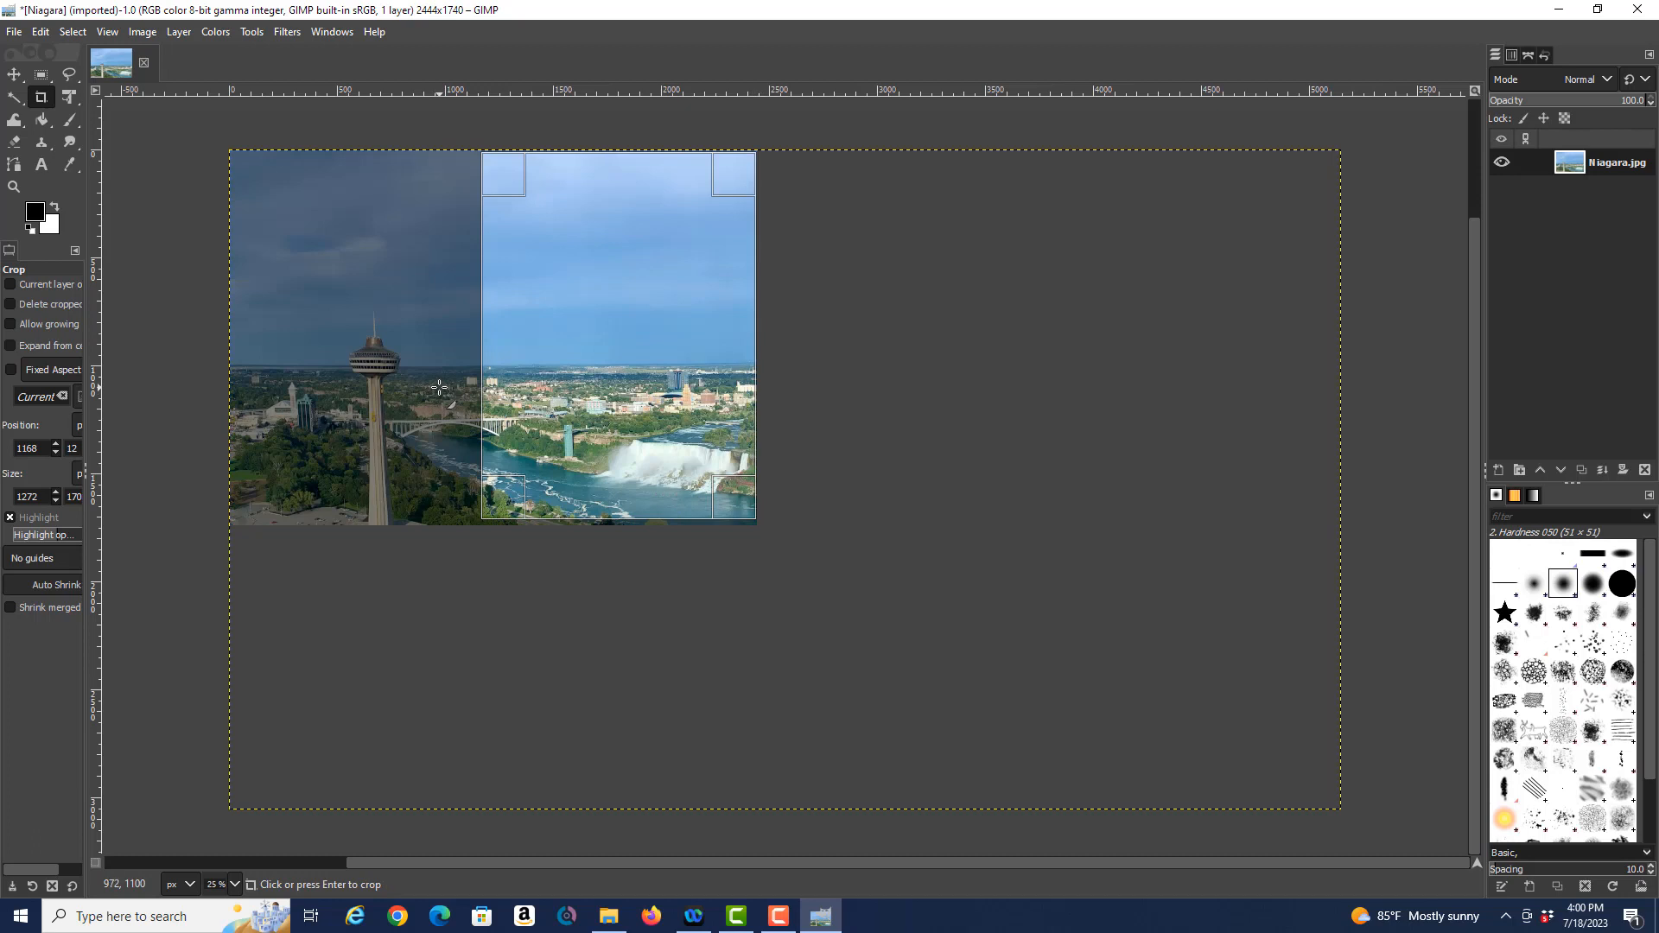
pyautogui.press('Return')
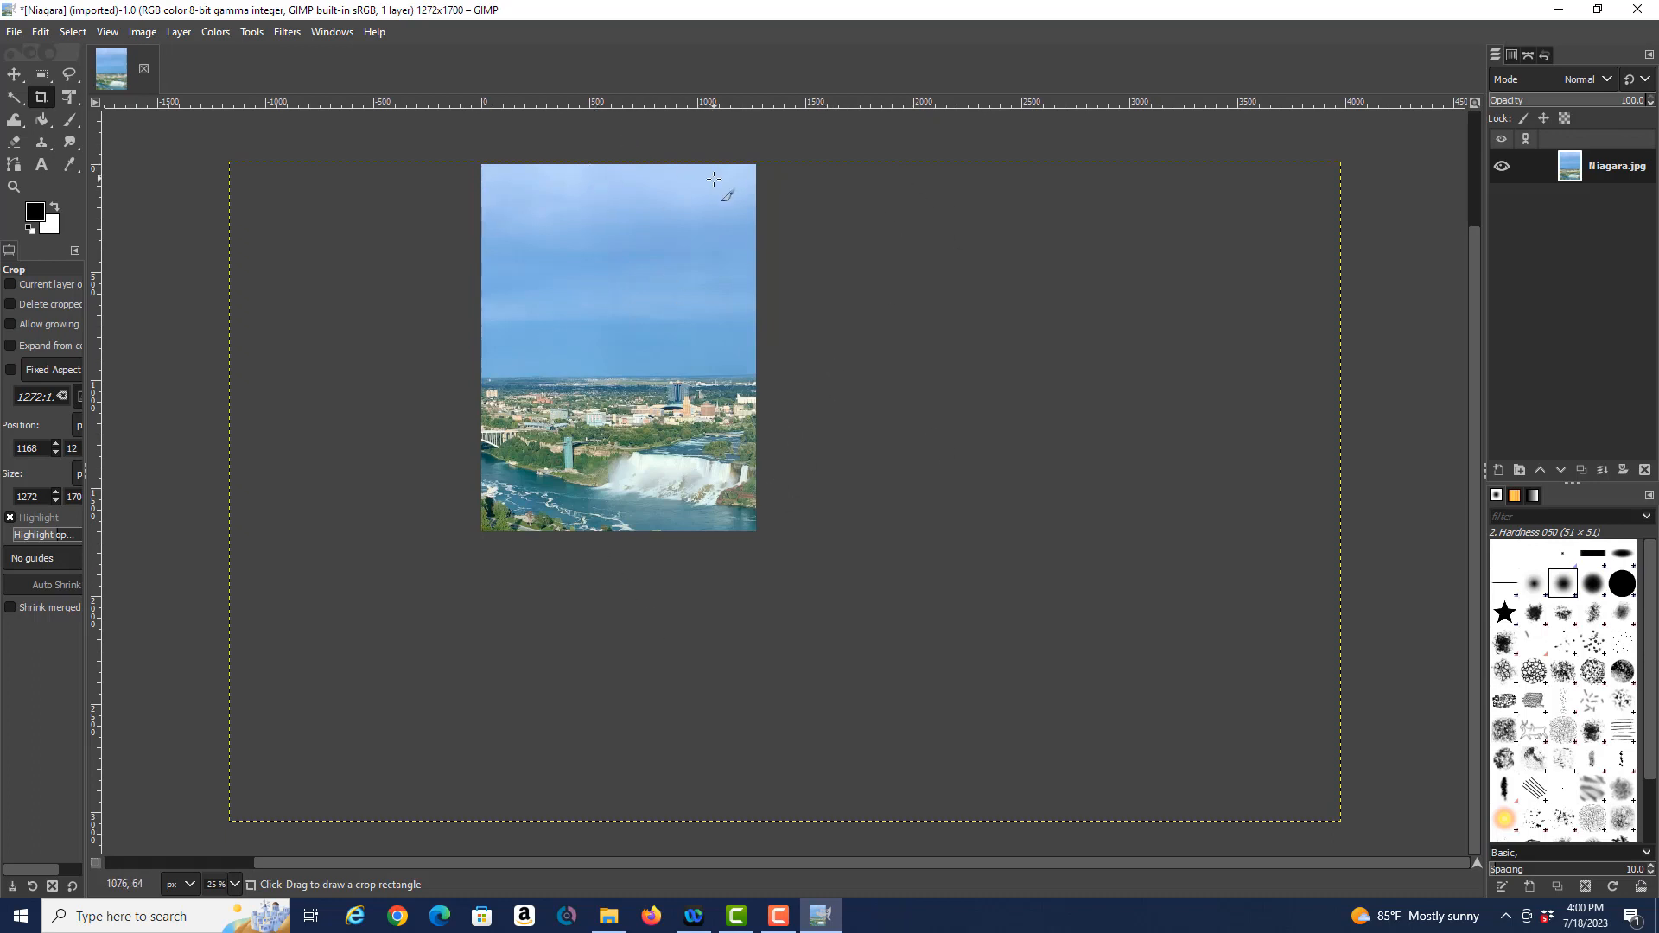
# Crop away most of the sky, keeping the lower area with the city and falls at about 1260 × 864 px
pyautogui.click(607, 164)
pyautogui.moveTo(484, 347); pyautogui.dragTo(759, 540)
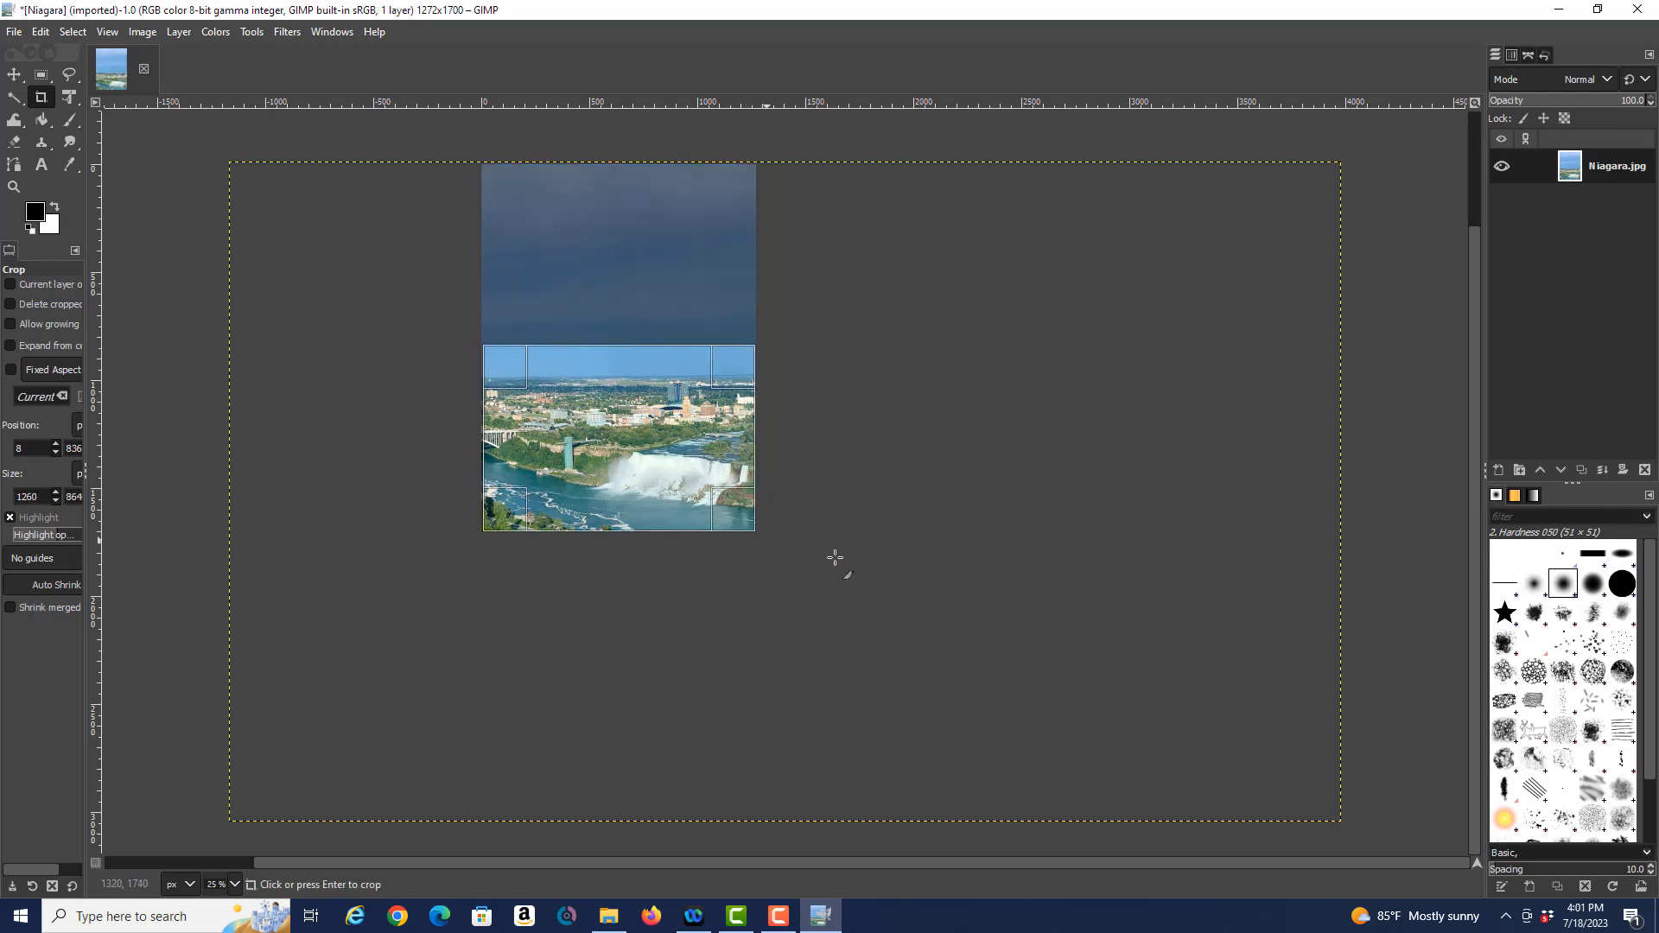
pyautogui.press('Return')
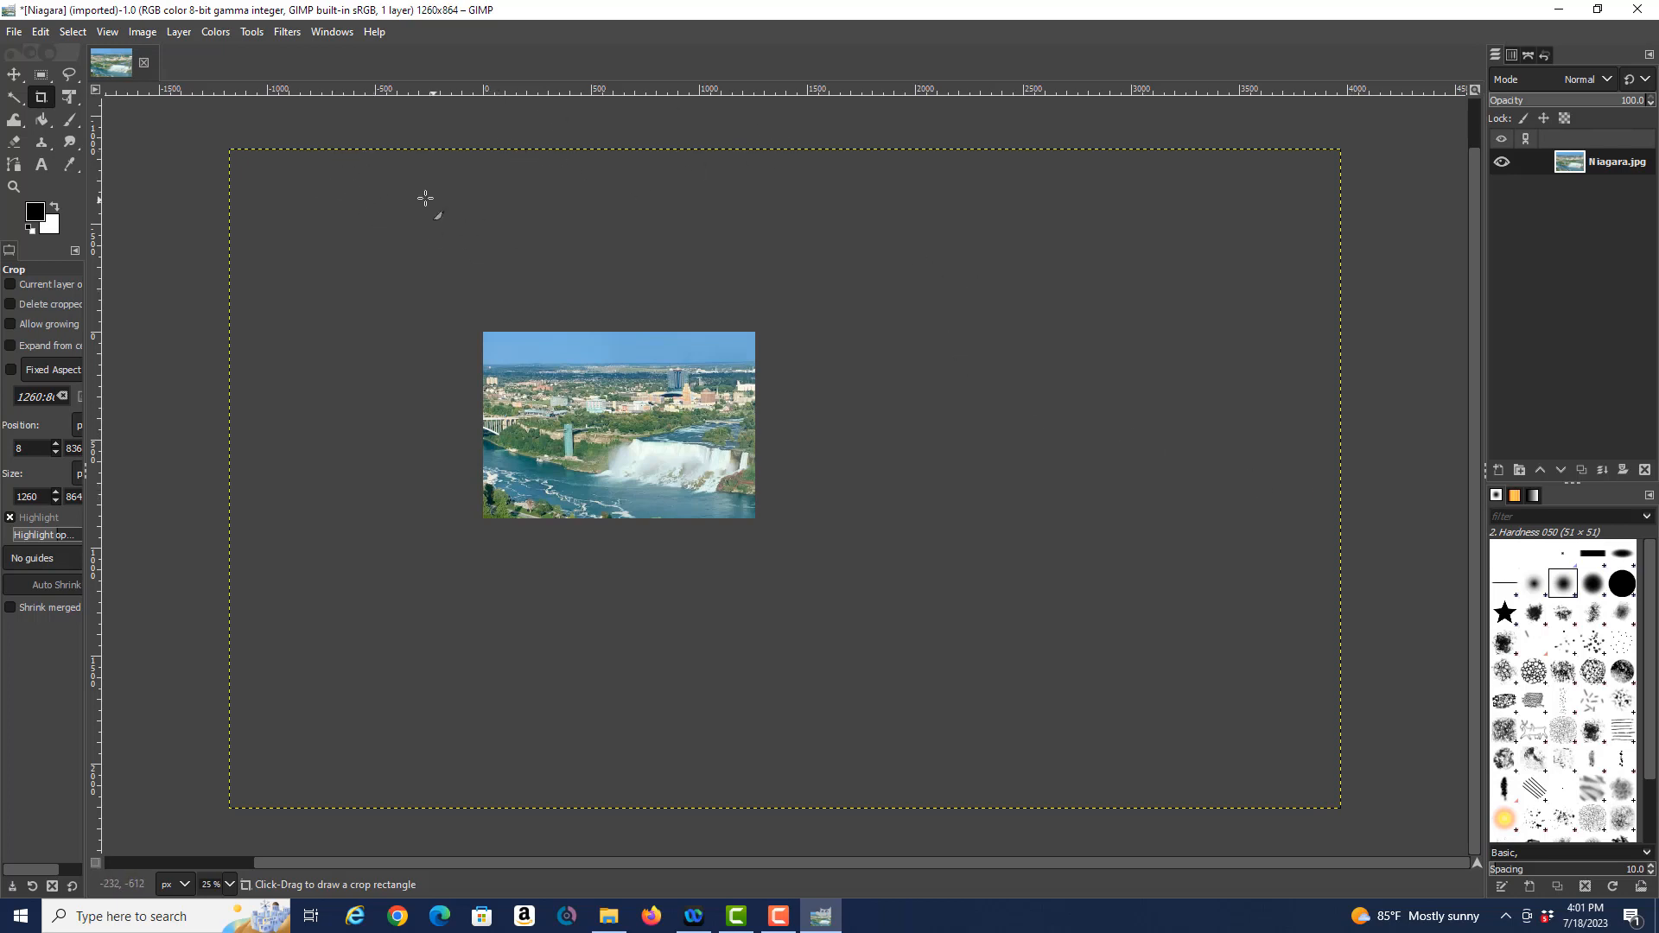
# Fit the cropped image to the window
pyautogui.click(107, 32)
pyautogui.click(106, 32)
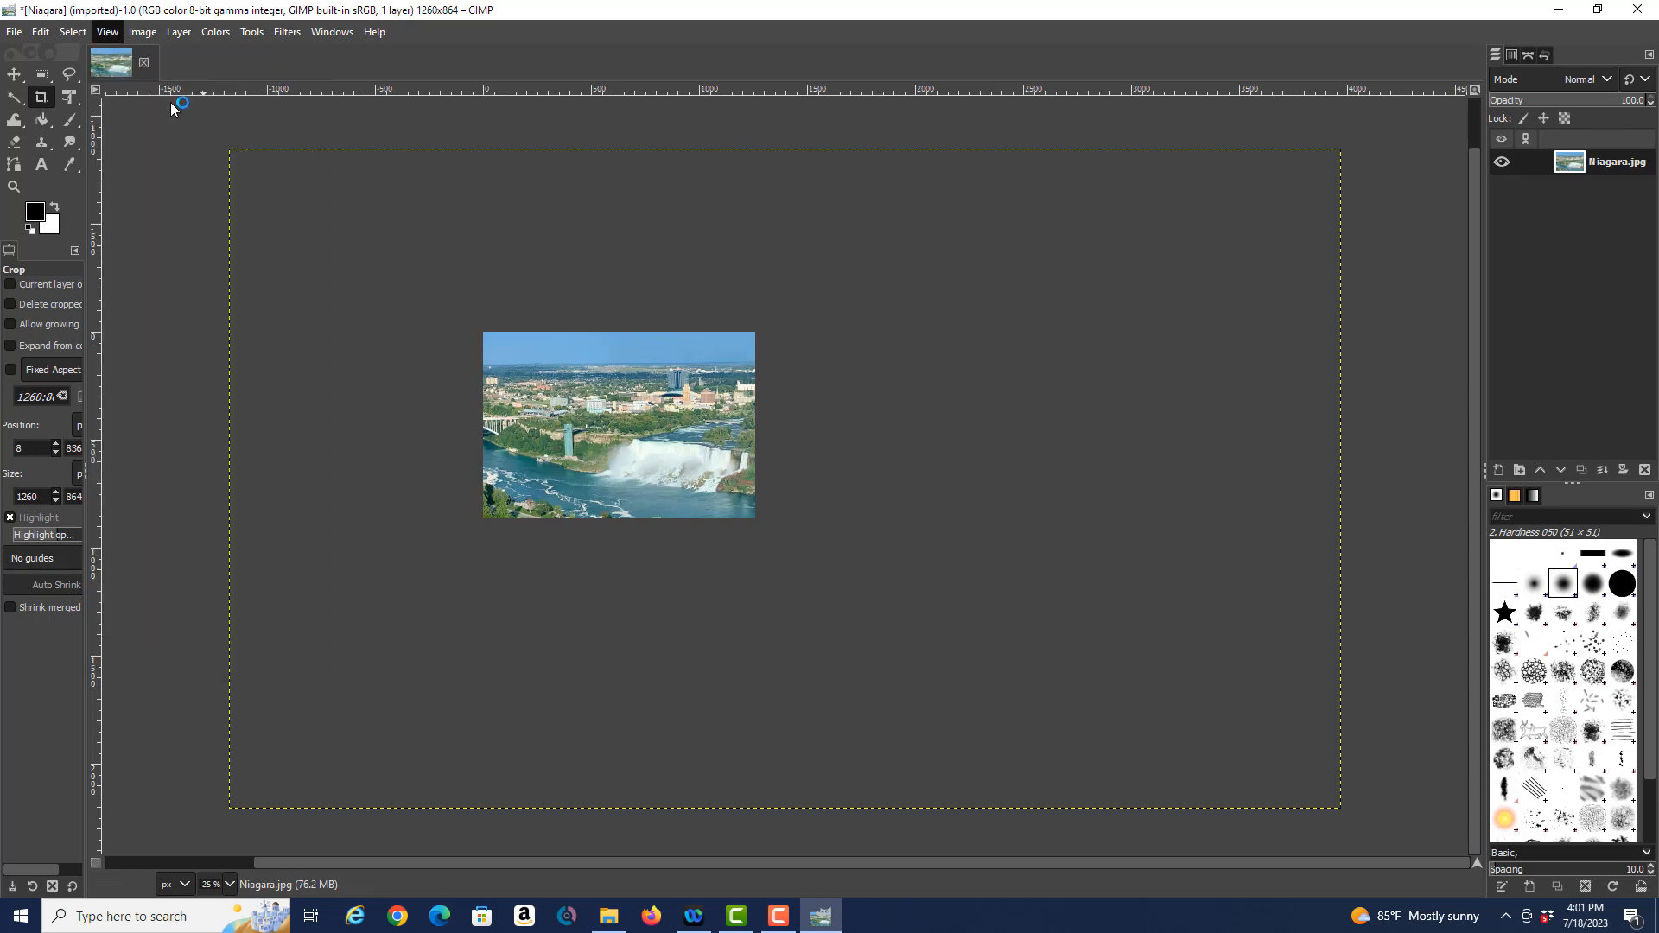
pyautogui.click(106, 32)
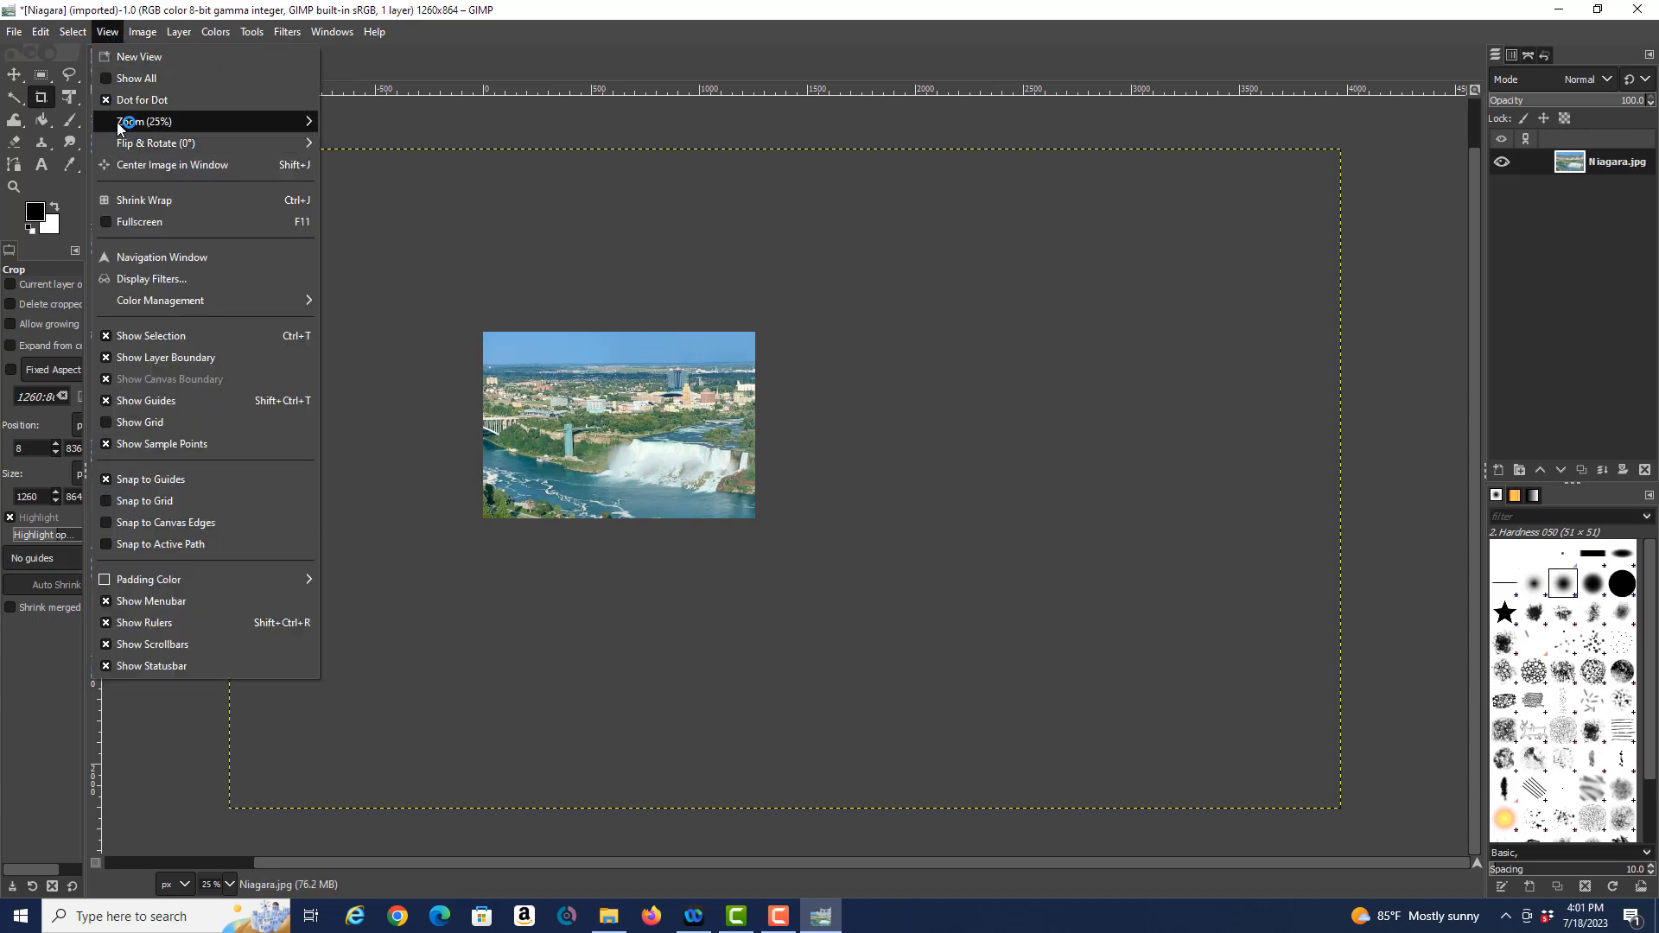
pyautogui.moveTo(121, 122)
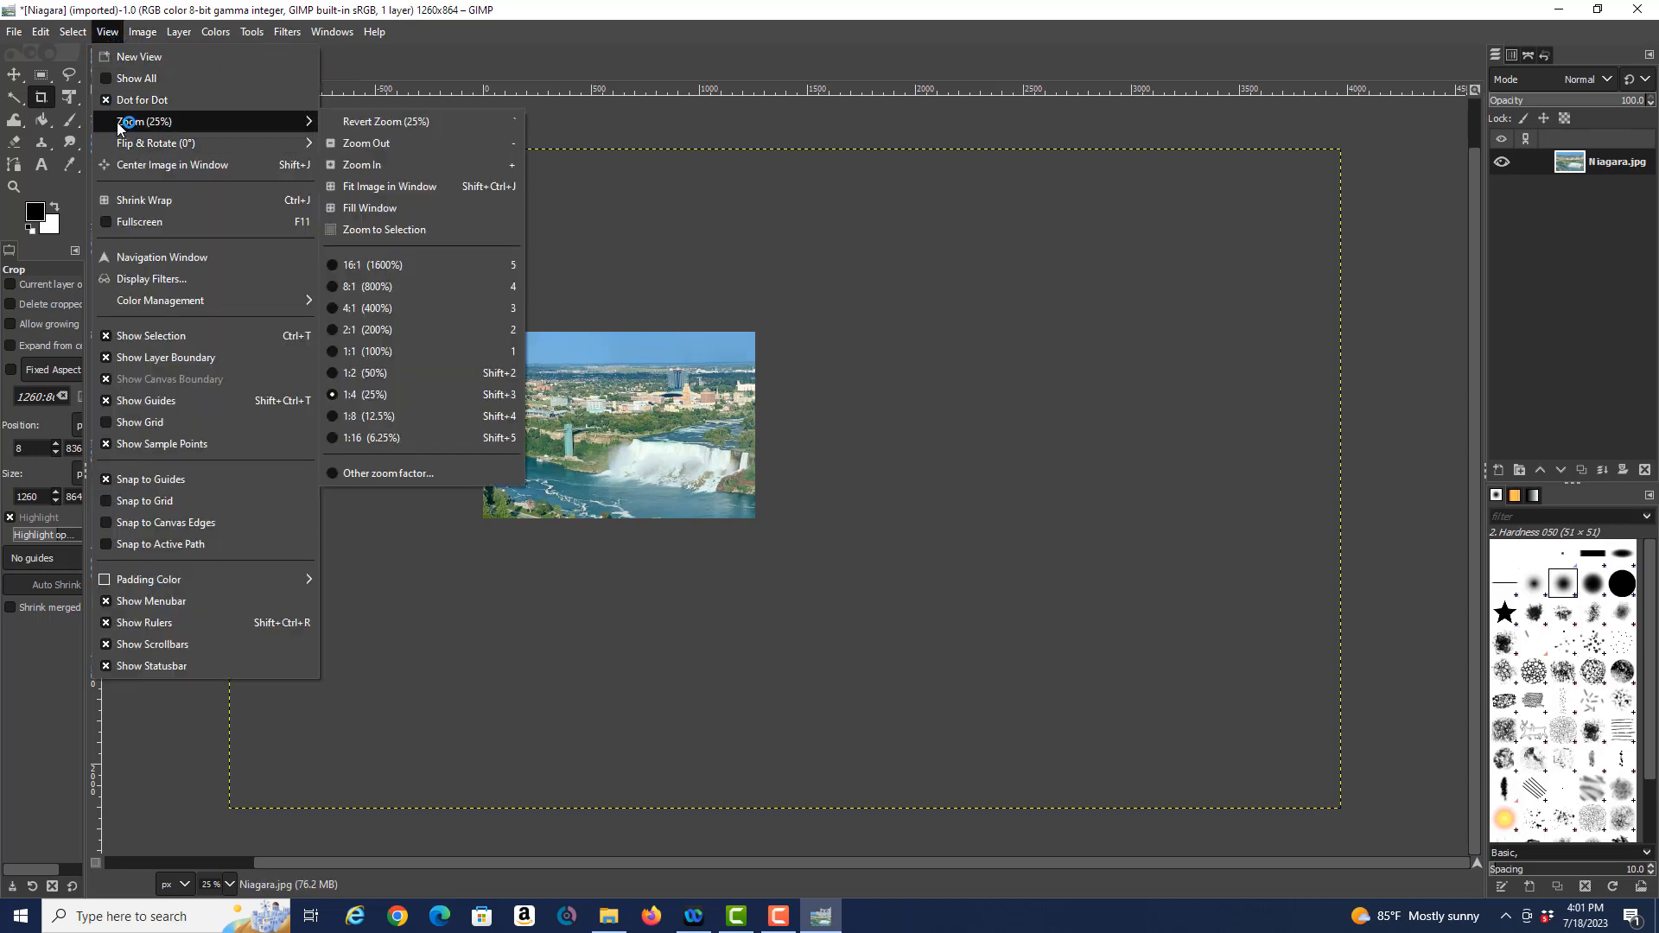
pyautogui.click(400, 186)
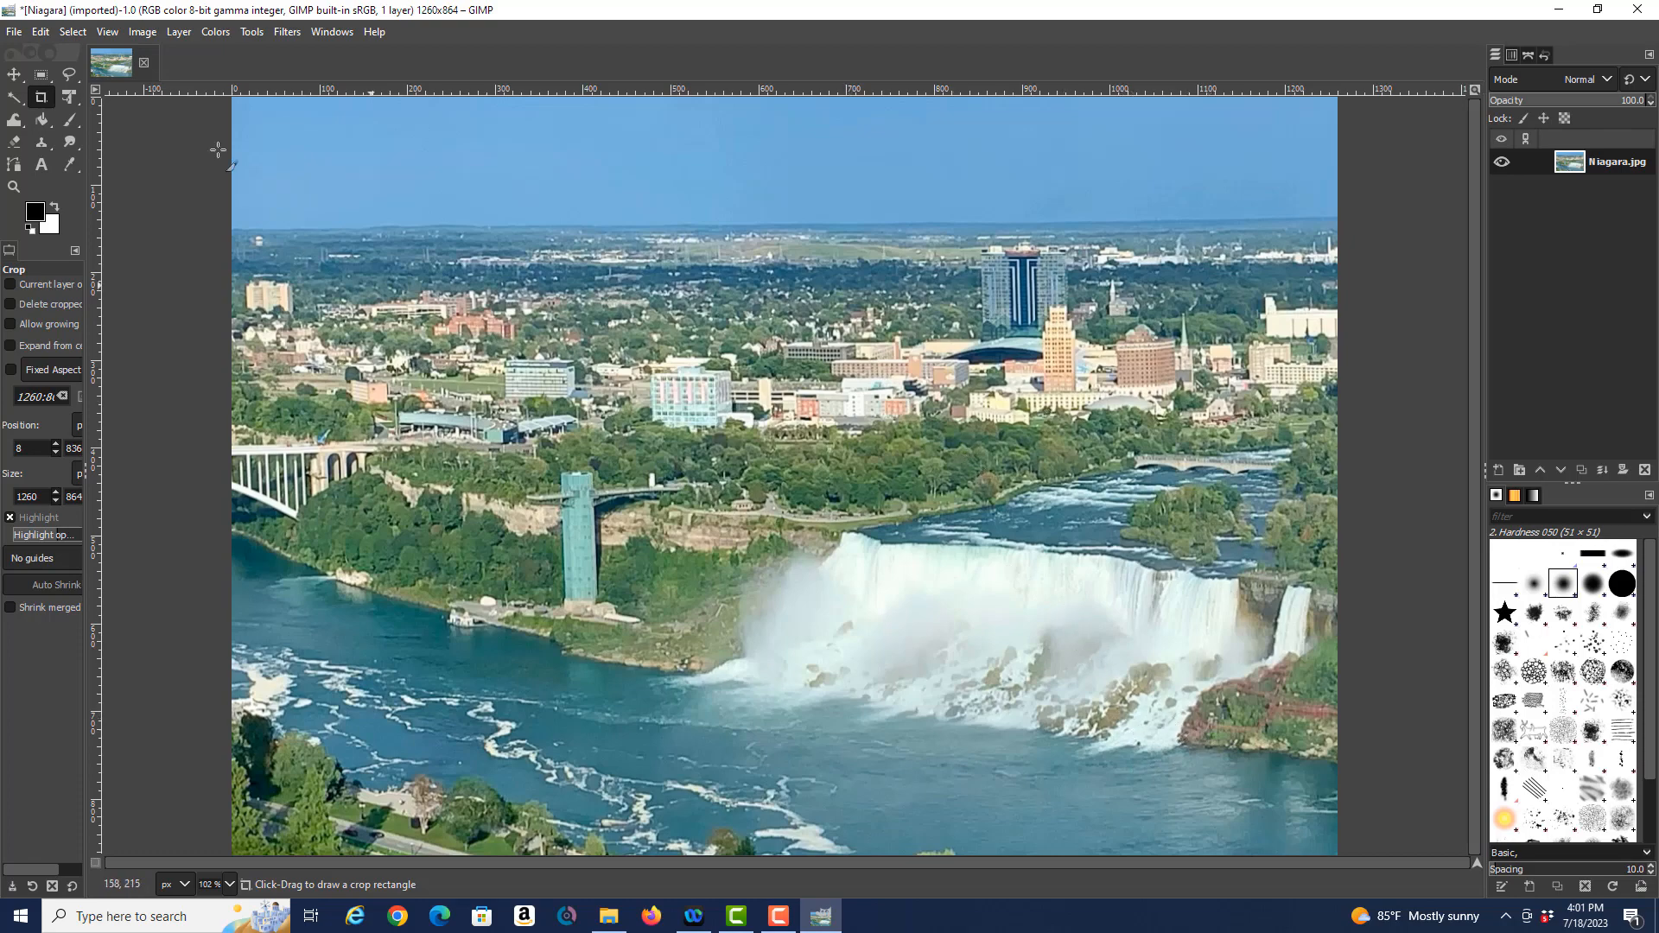
# Start exporting the cropped image to the Gimp Lecture folder as demo2.jpg
pyautogui.click(12, 34)
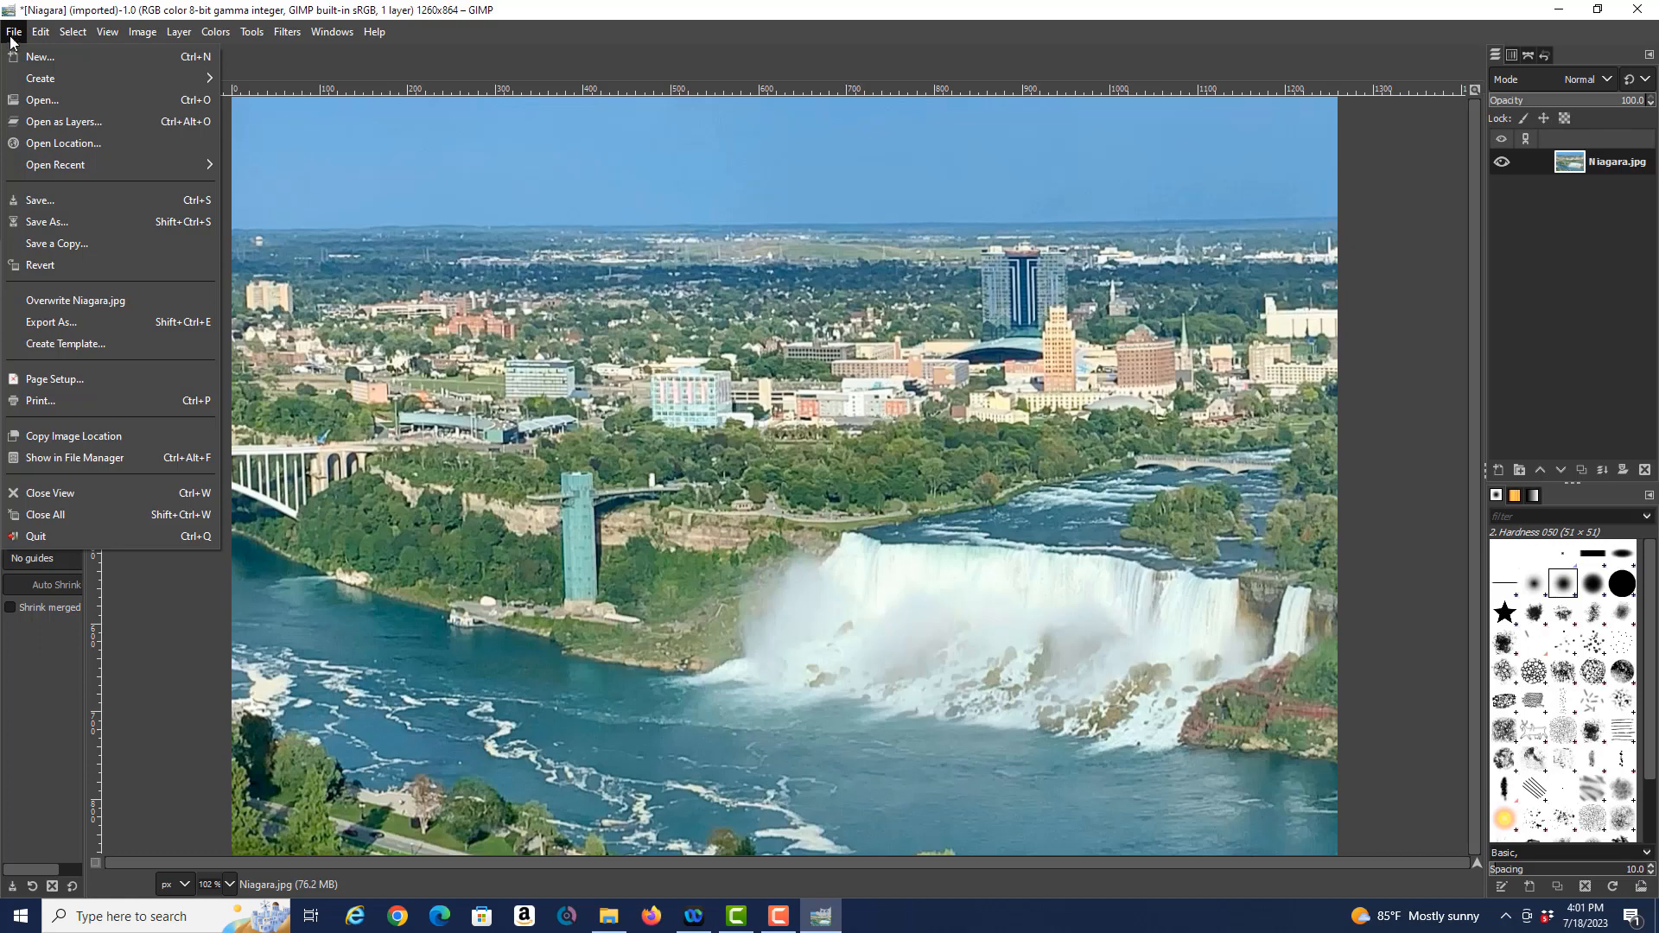
pyautogui.click(52, 324)
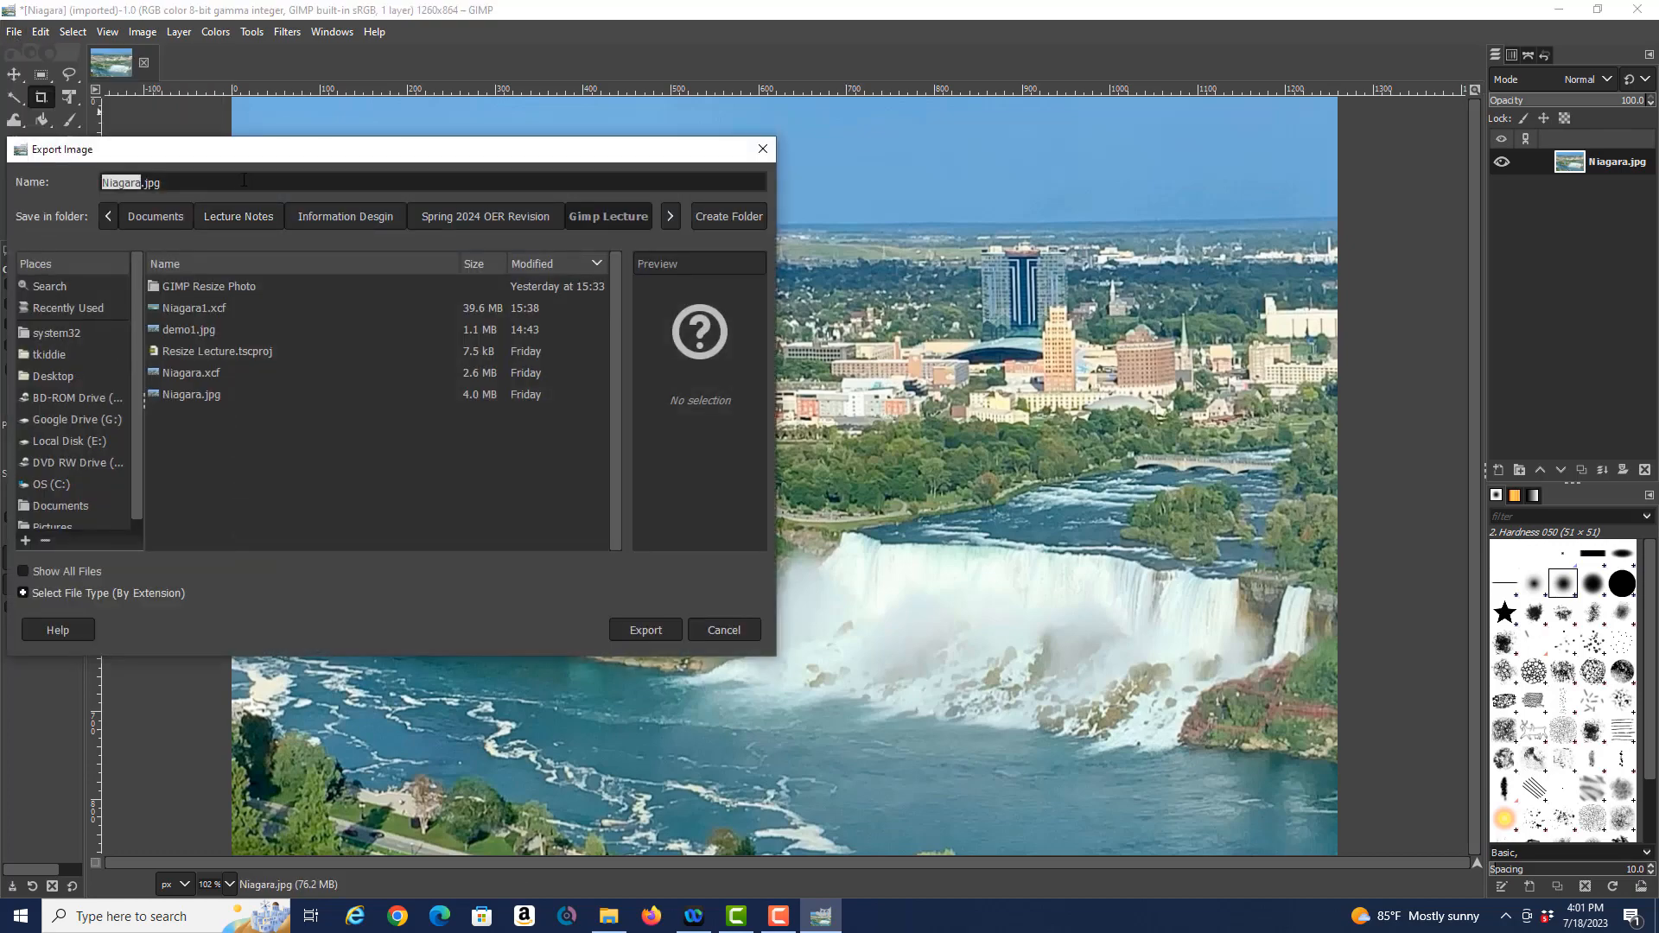
pyautogui.doubleClick(238, 181)
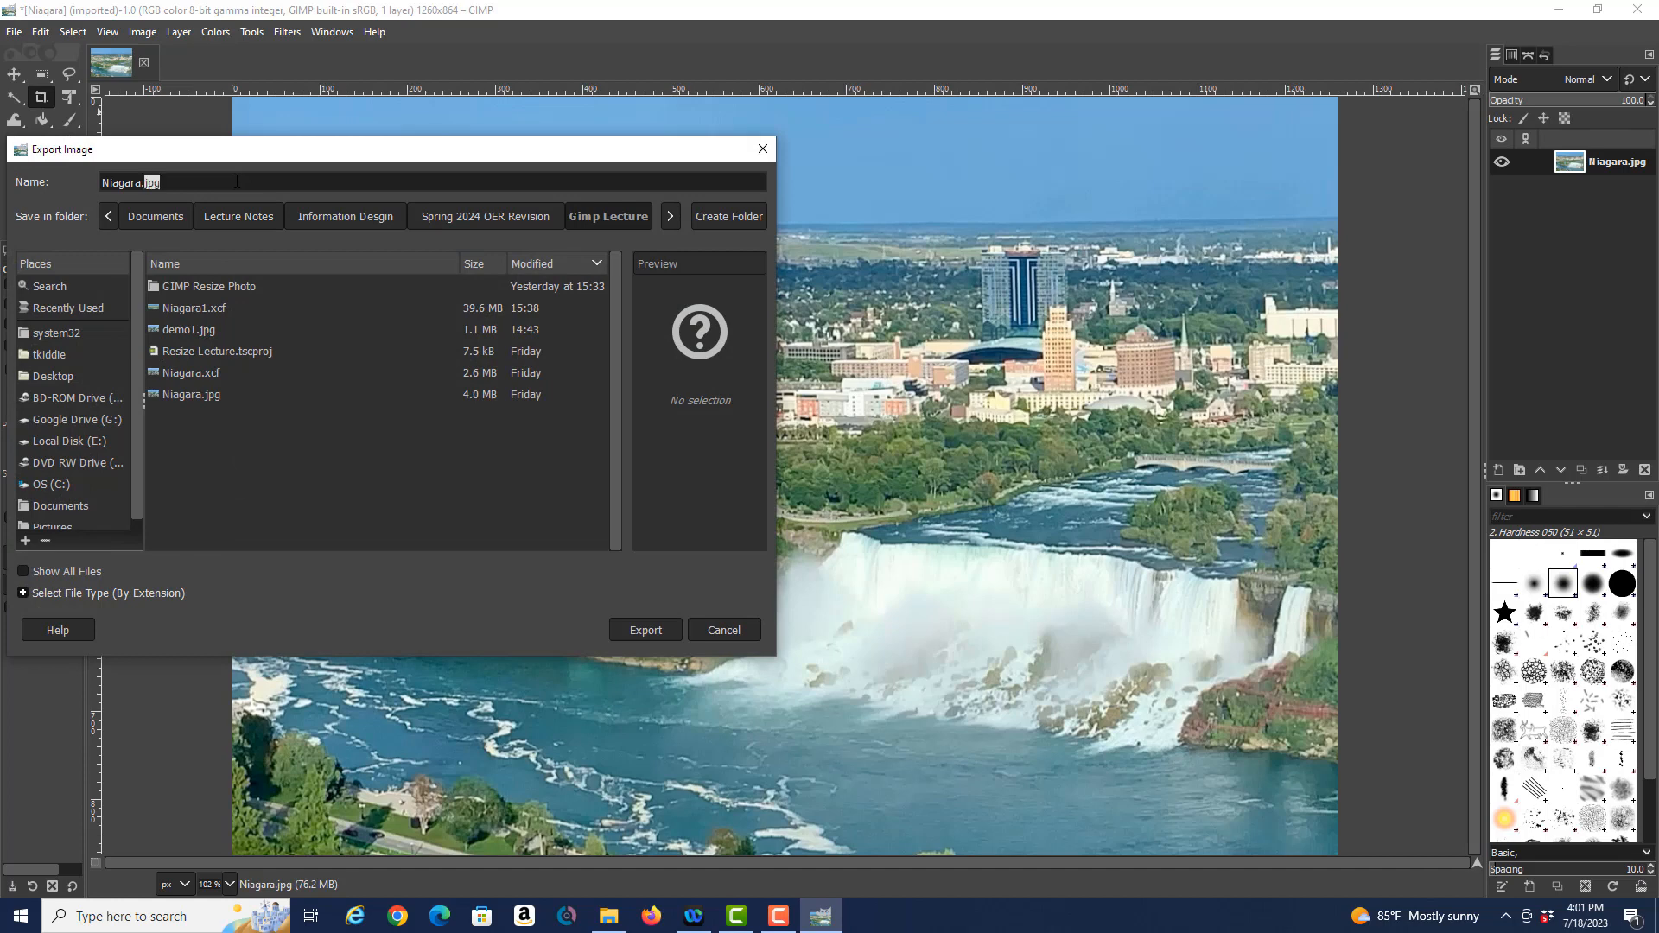
pyautogui.tripleClick(116, 186)
pyautogui.write('demo2')
pyautogui.click(648, 633)
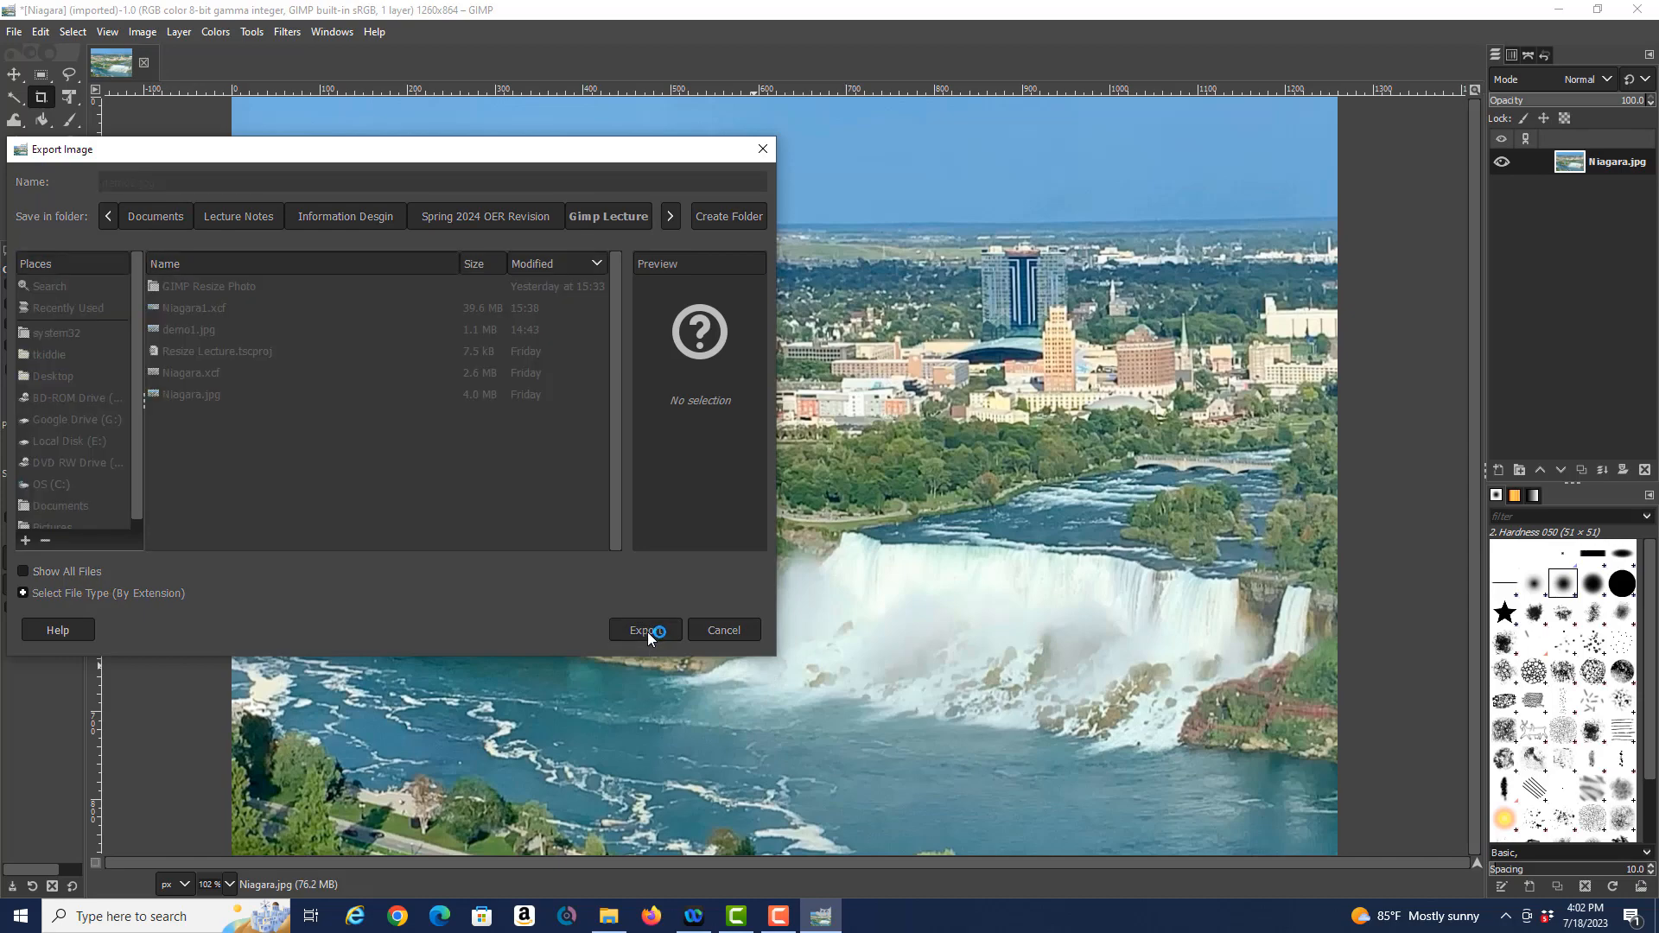
# Bring the hidden JPEG export options forward, complete the export, and switch the image window to fullscreen
pyautogui.click(825, 918)
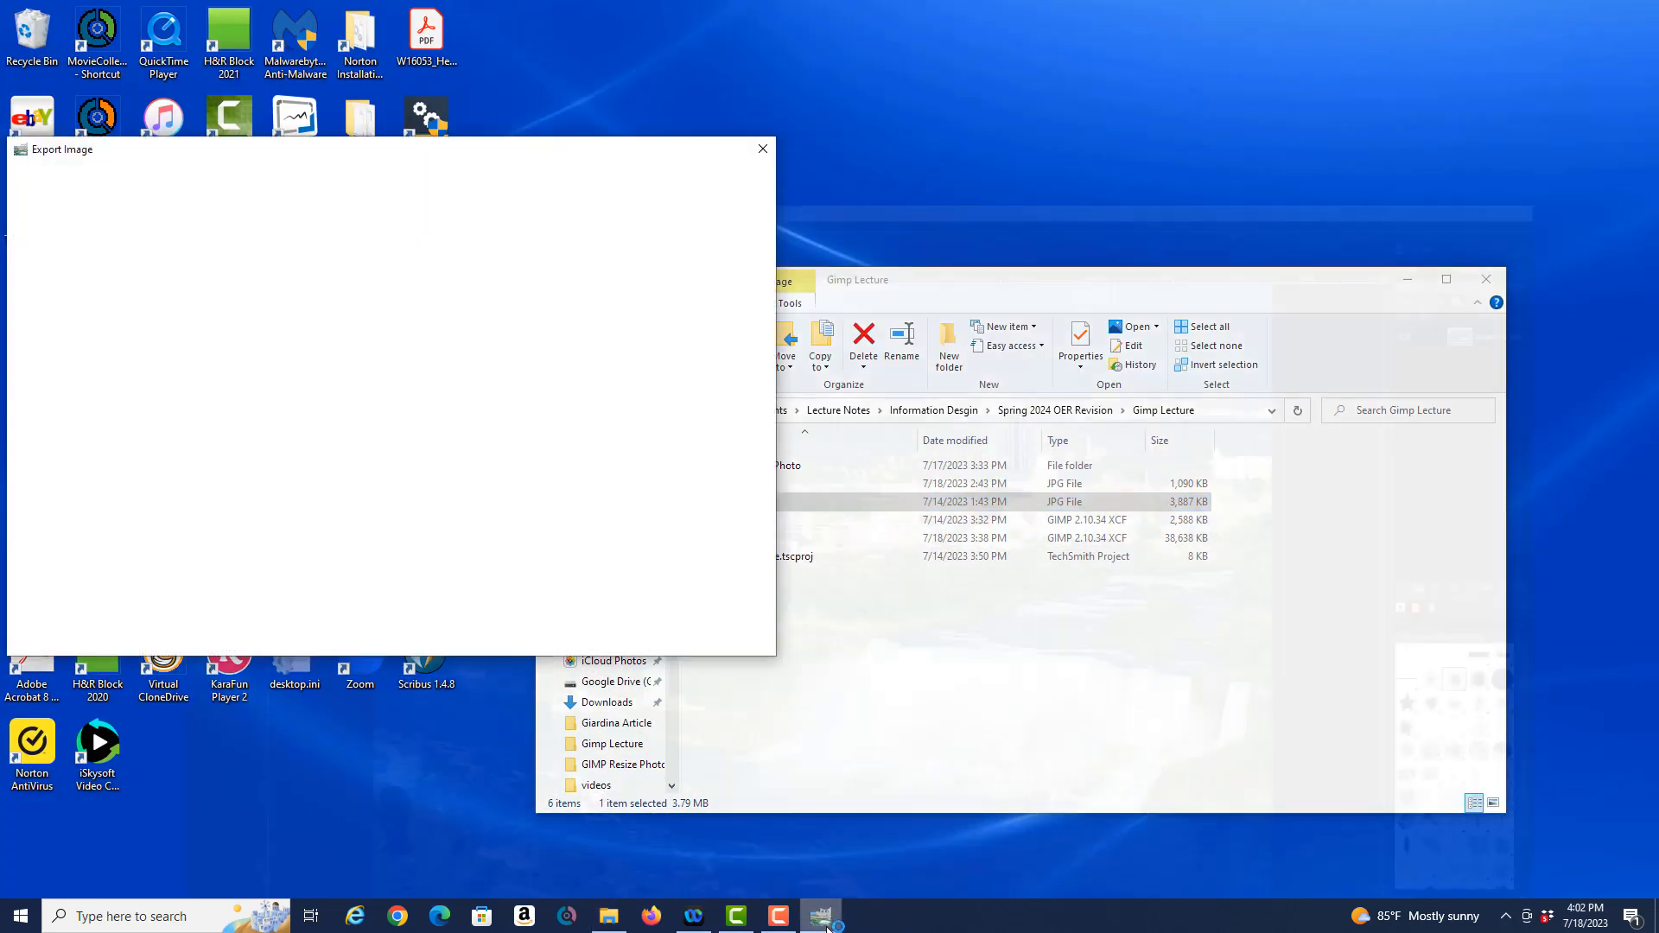
pyautogui.click(823, 917)
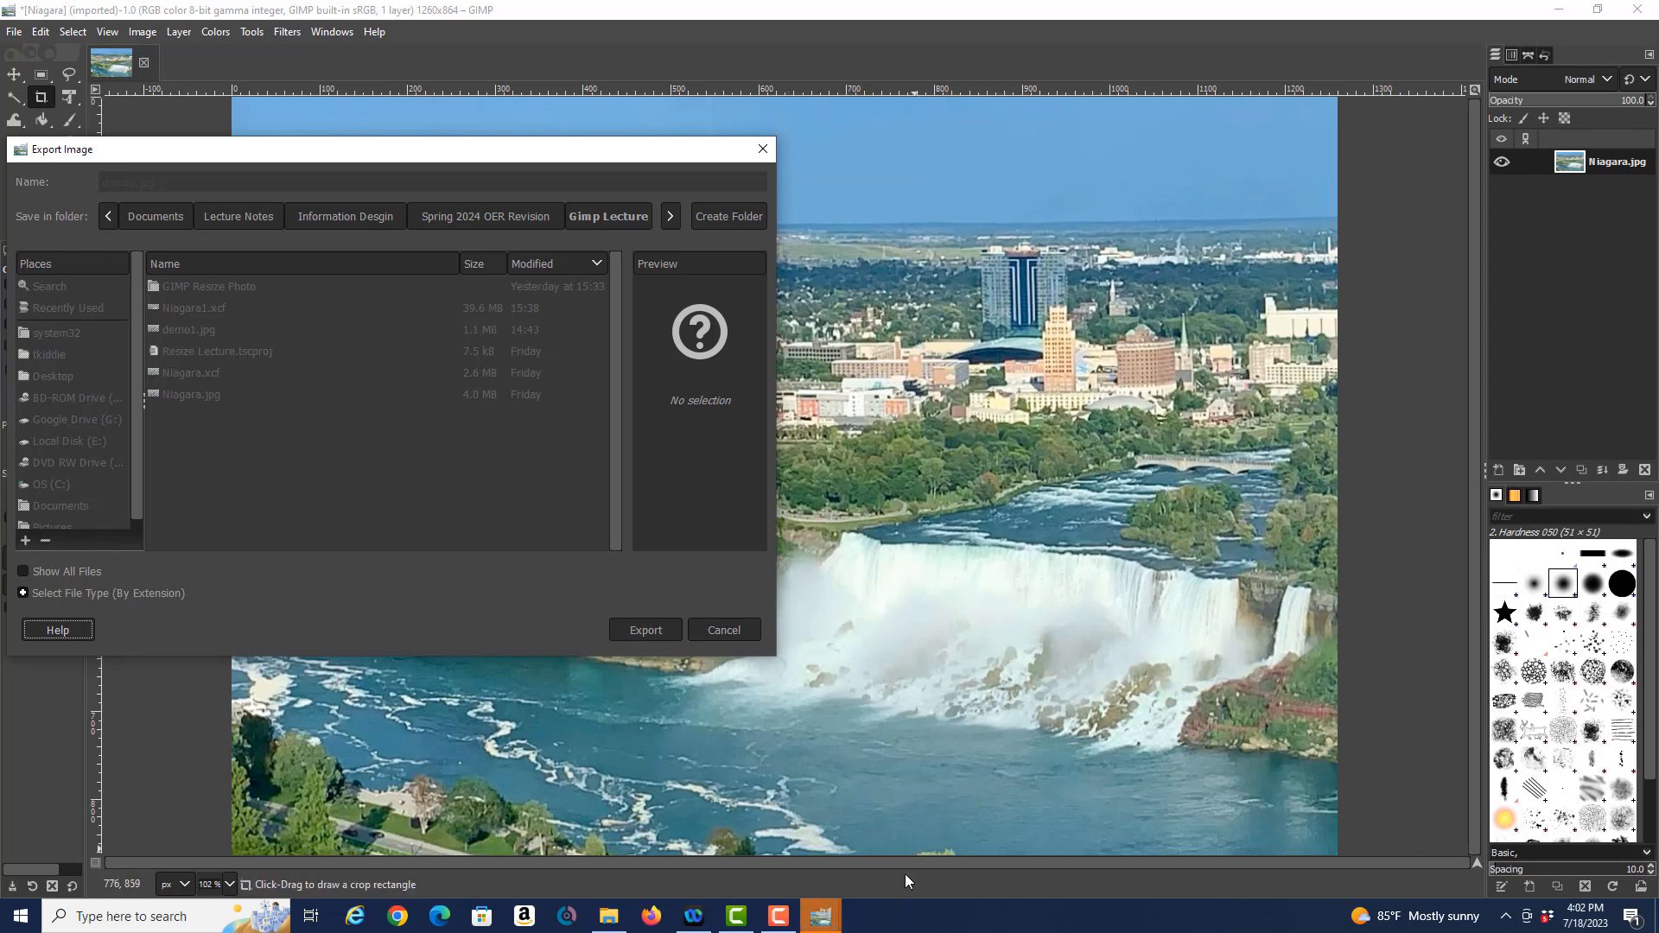
pyautogui.click(828, 923)
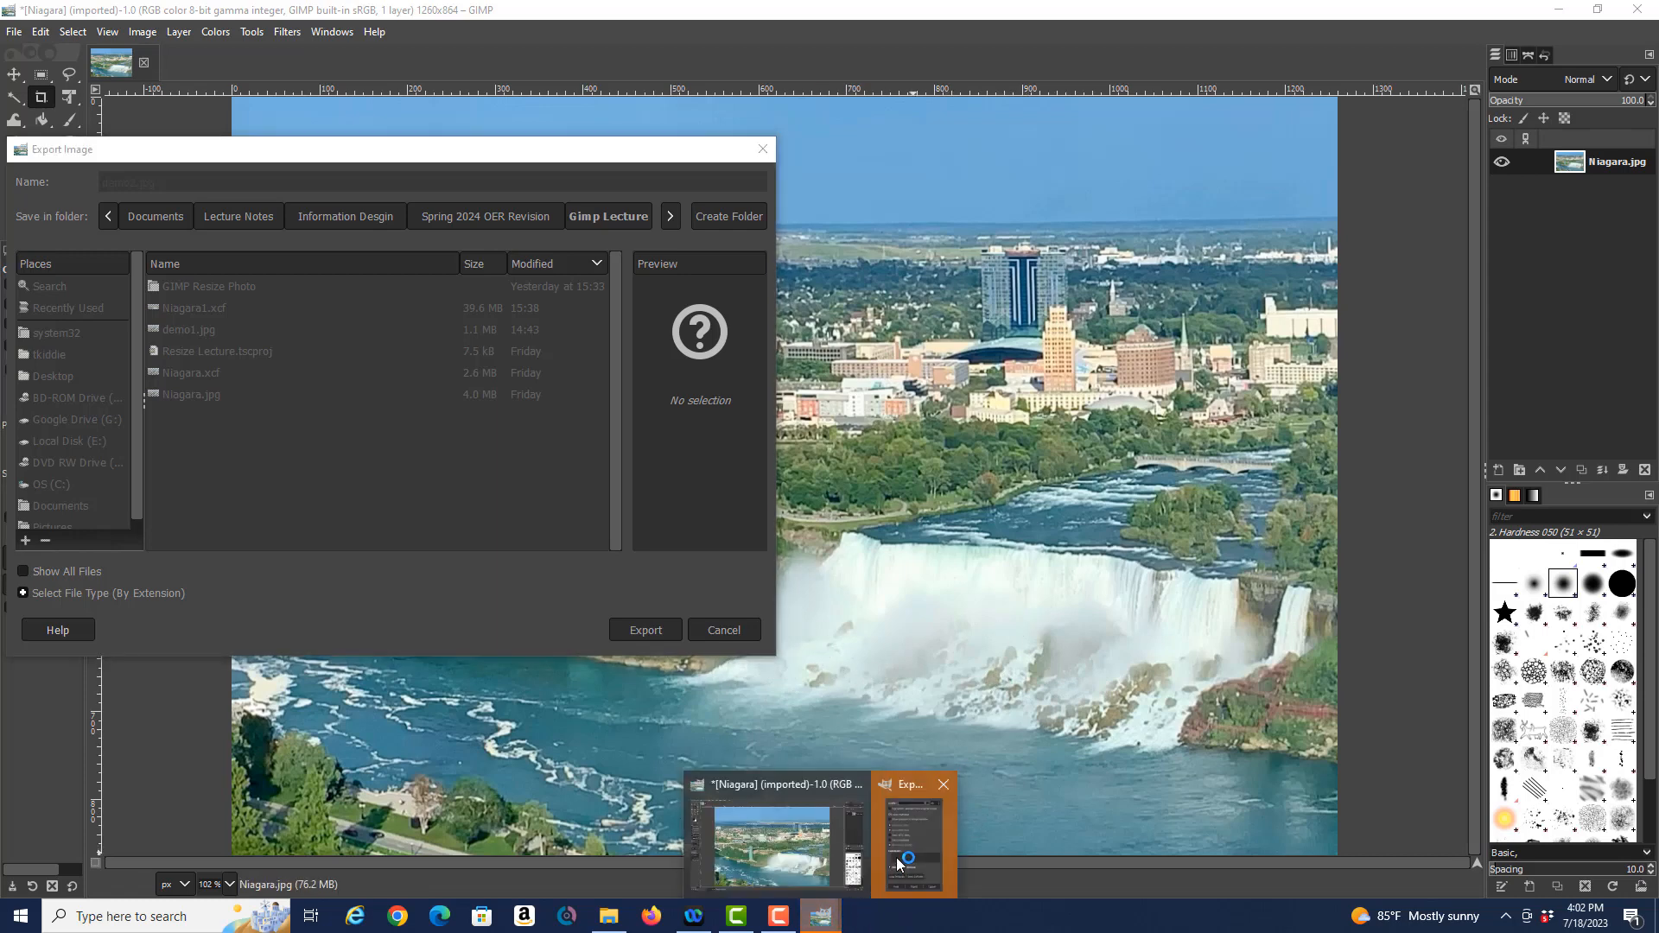
pyautogui.click(900, 855)
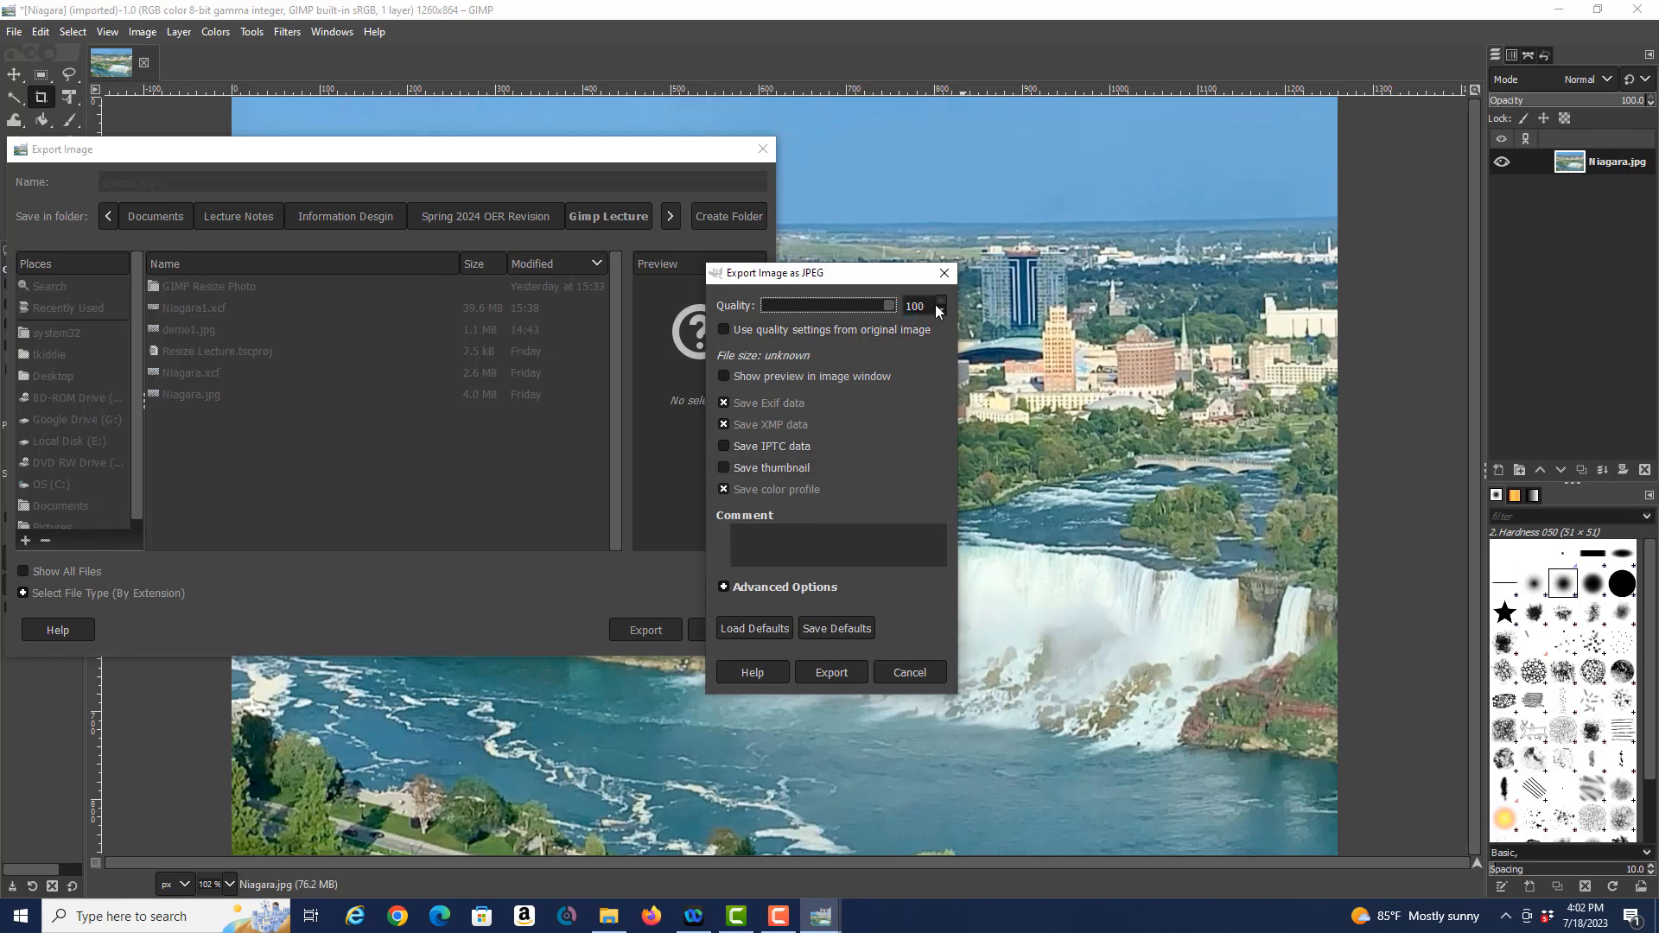
pyautogui.click(831, 673)
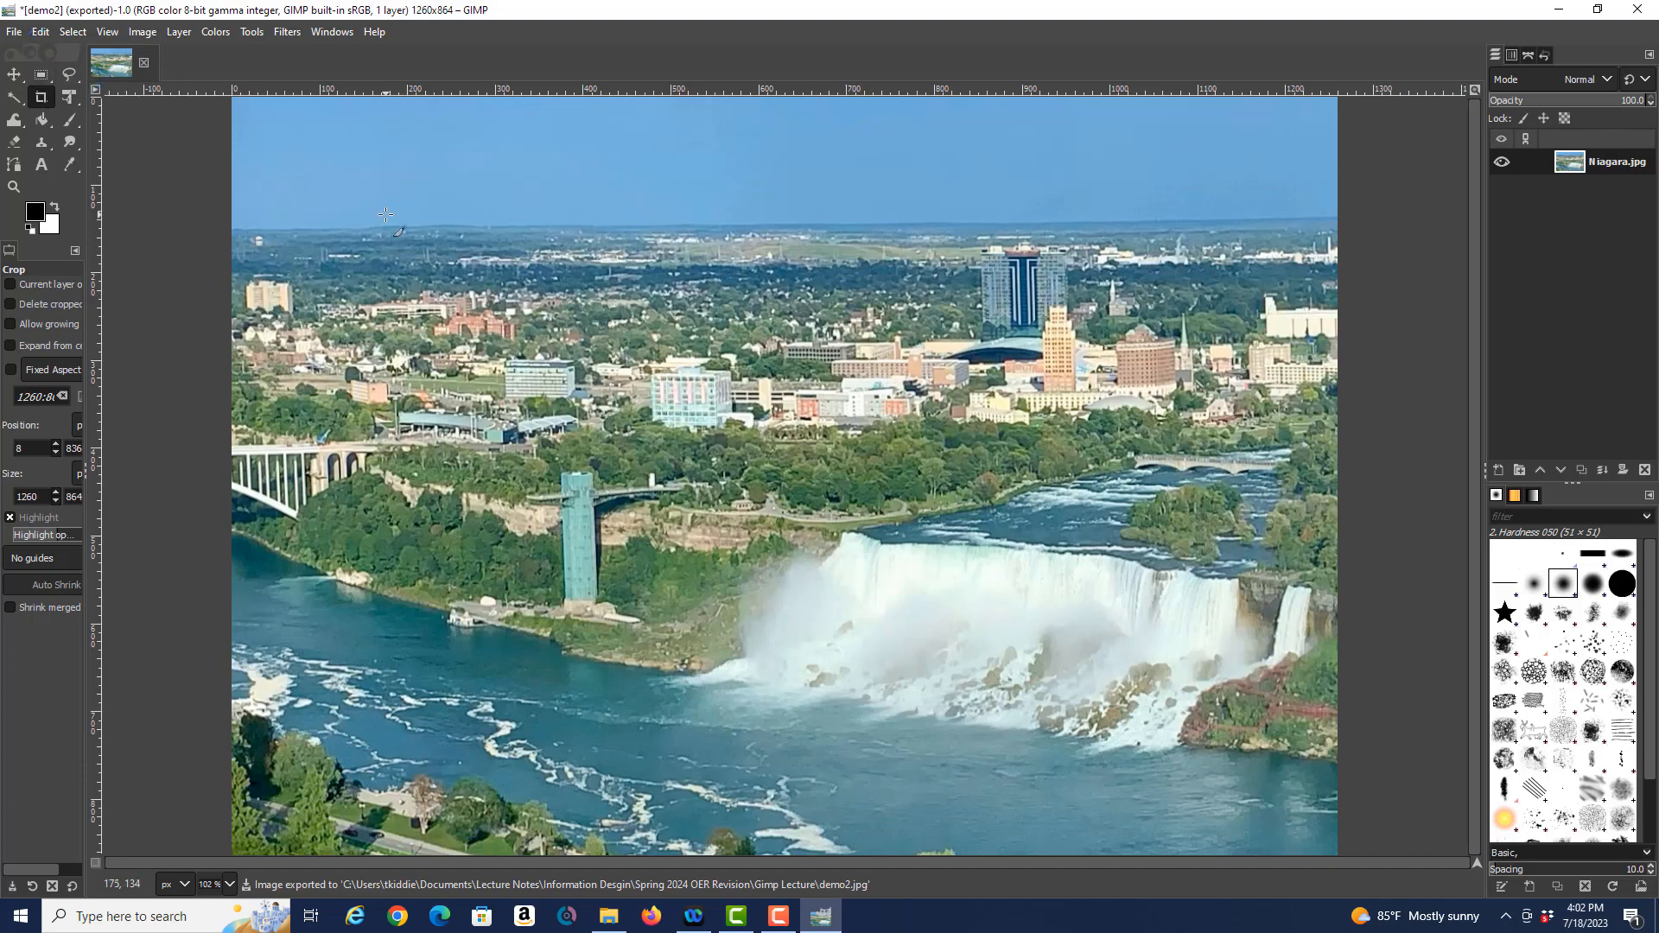
pyautogui.press('F11')
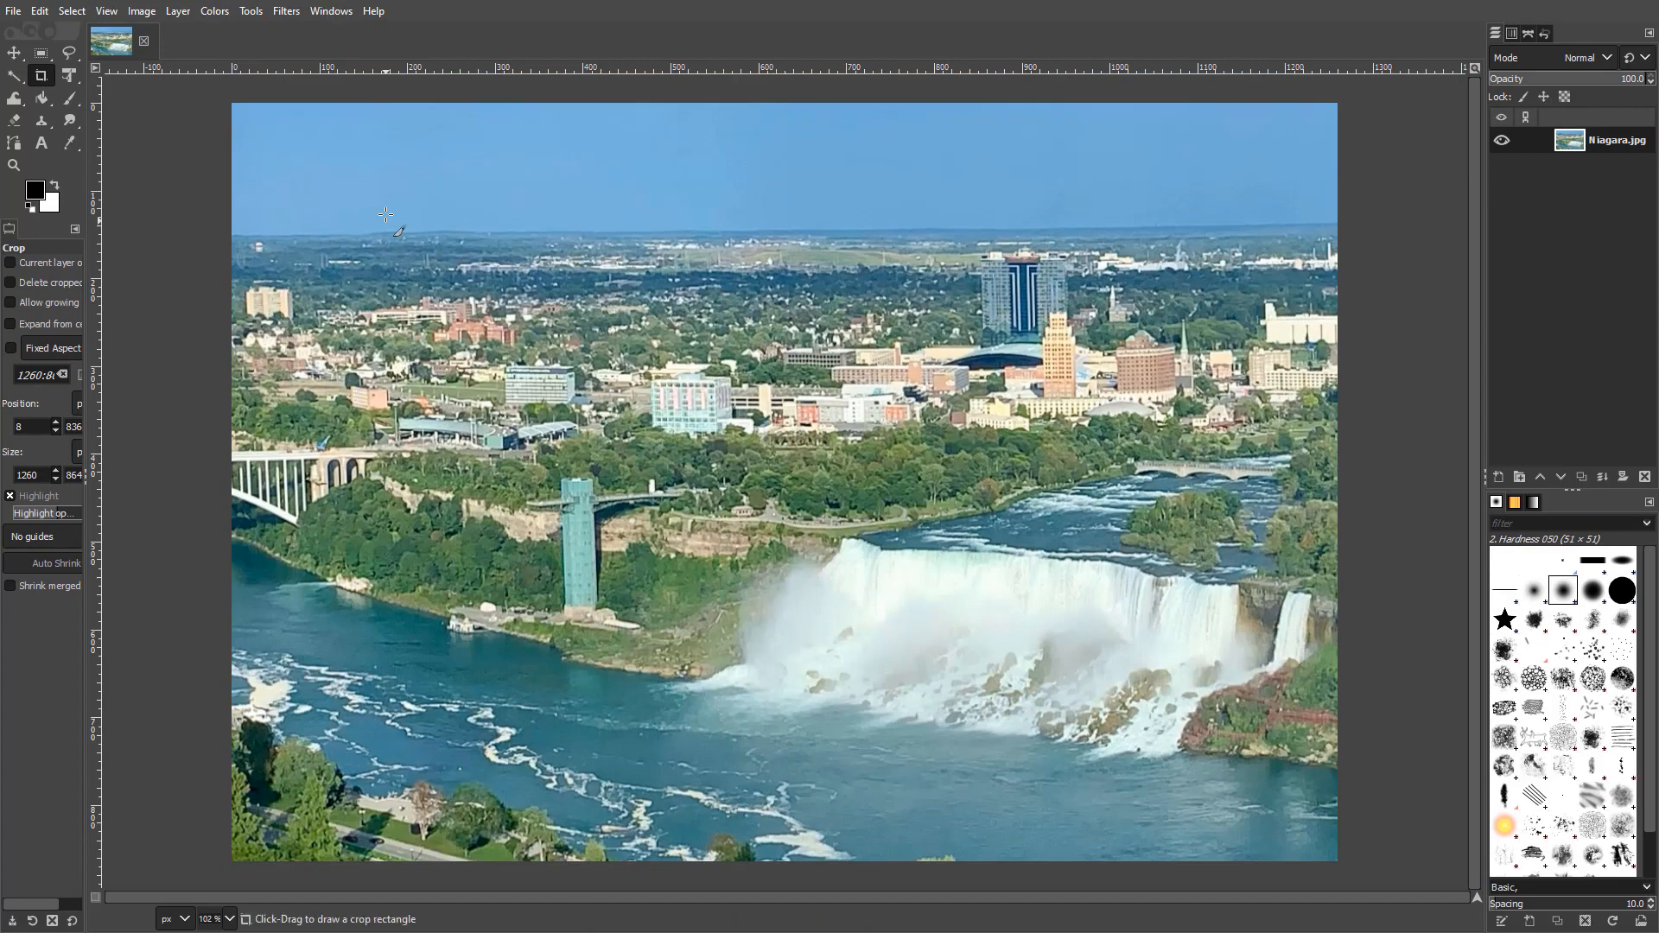